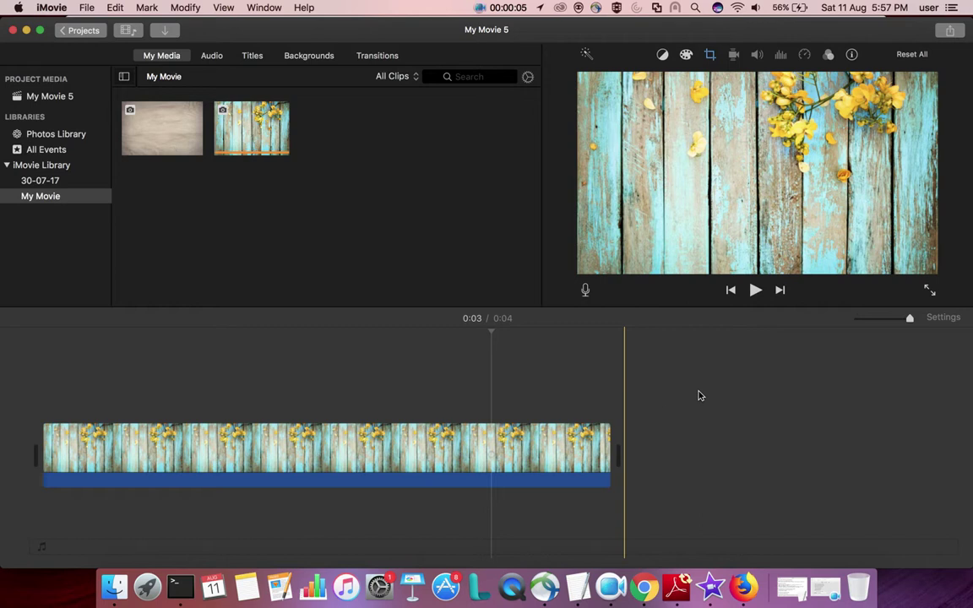
Switch away from iMovie via Mission Control and start a new Keynote document
key("ctrl+Up")
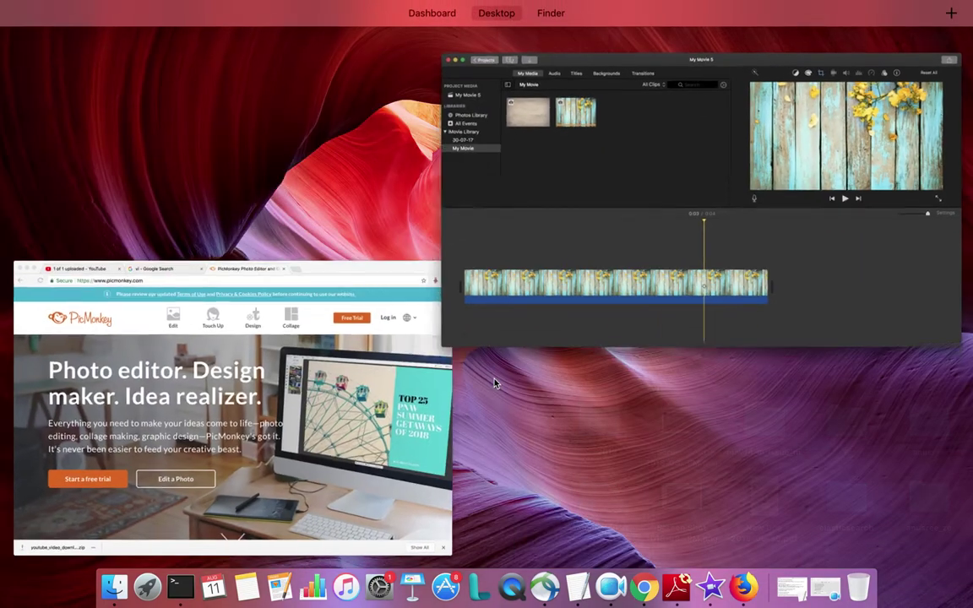
left_click(386, 346)
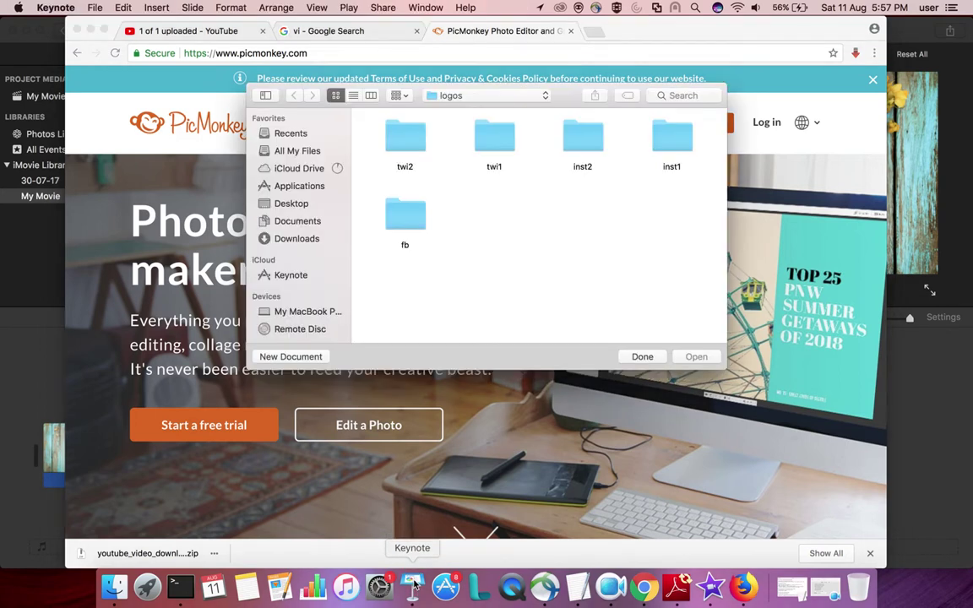
left_click(307, 355)
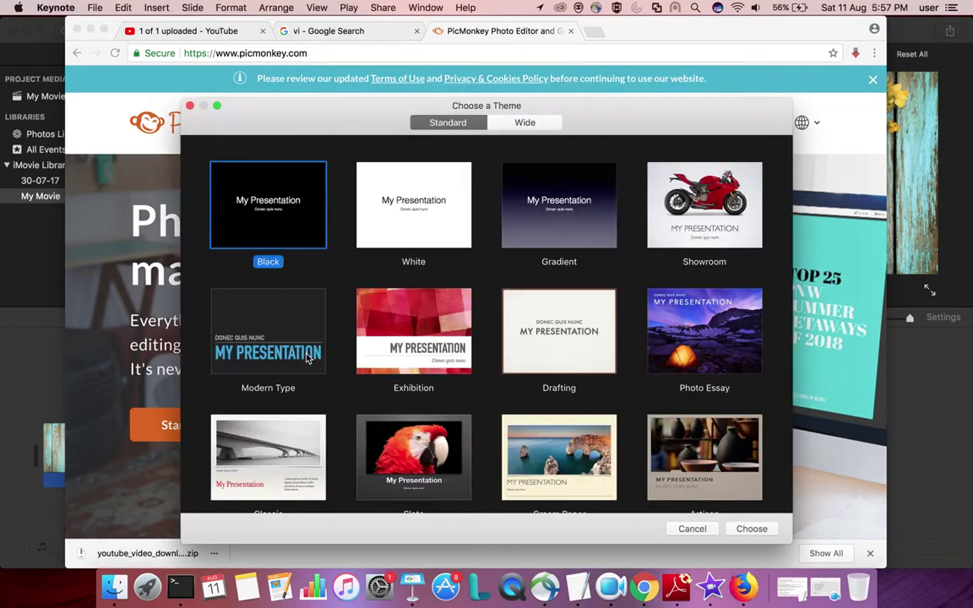
Create a White-theme presentation and delete its first slide's title and body placeholders
left_click(413, 221)
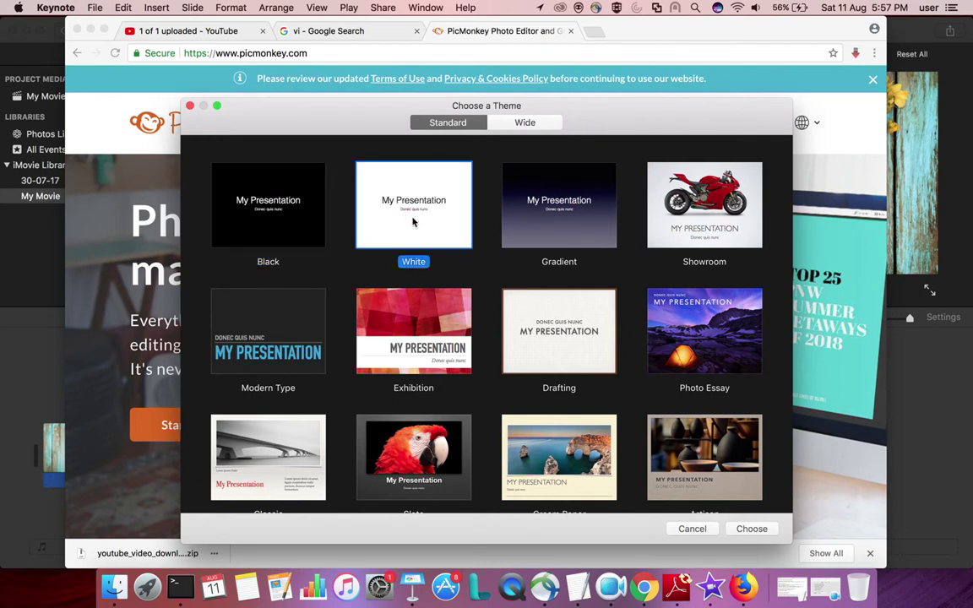
double_click(413, 221)
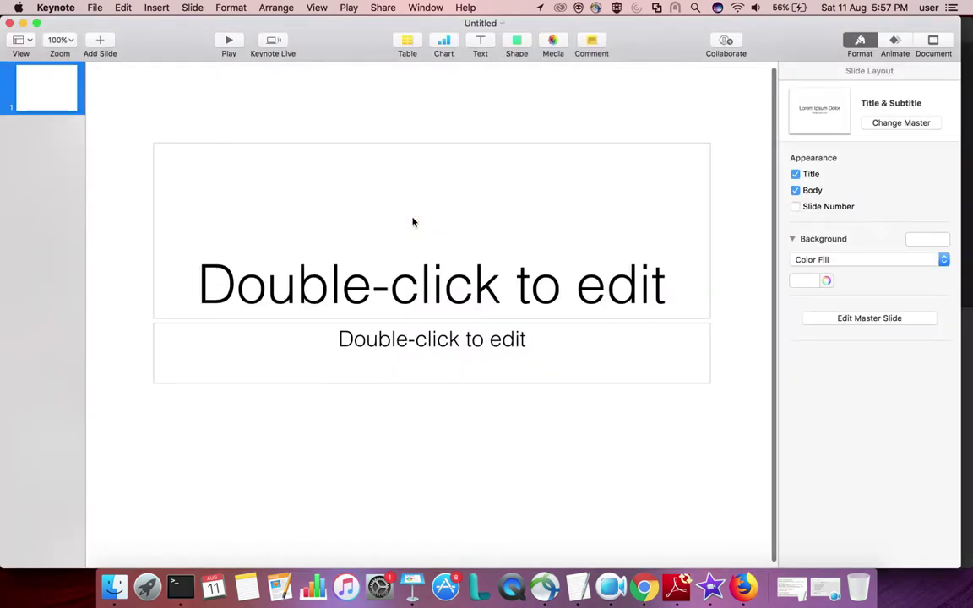
left_click(409, 259)
key("Delete")
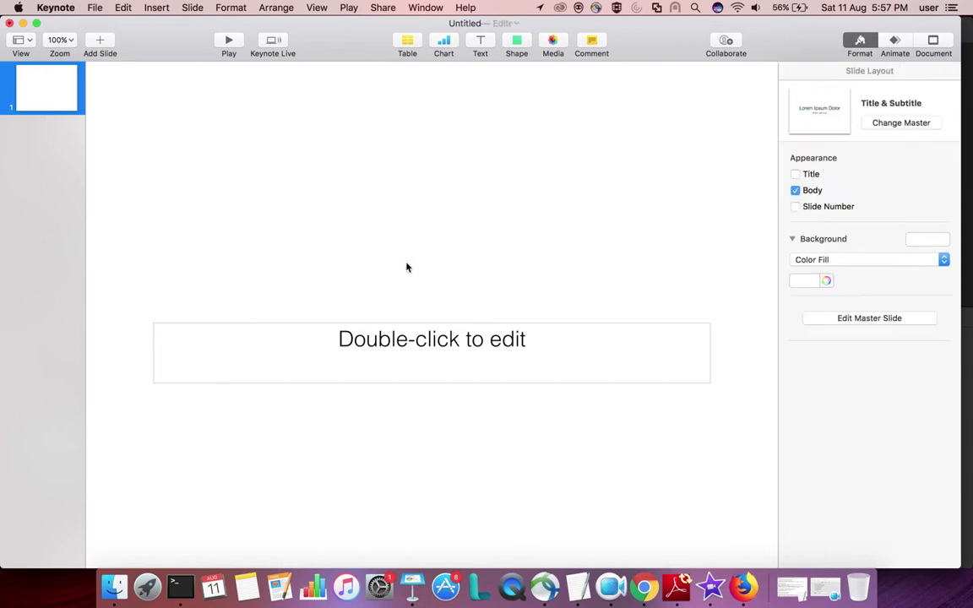
left_click(413, 330)
key("Delete")
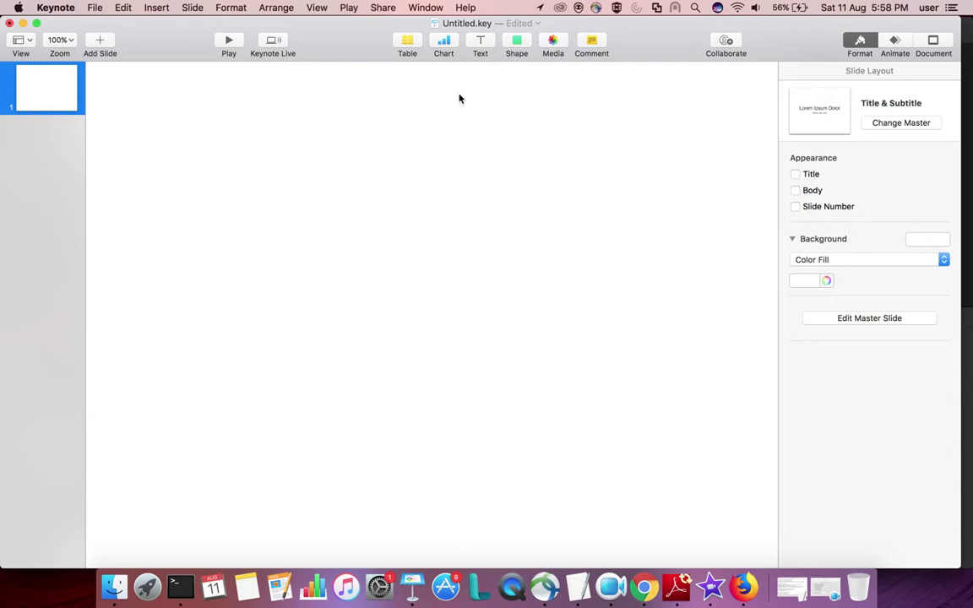
Insert a text box reading 'Subscribe', 'My', 'Channel' on three separate lines
left_click(480, 40)
double_click(434, 318)
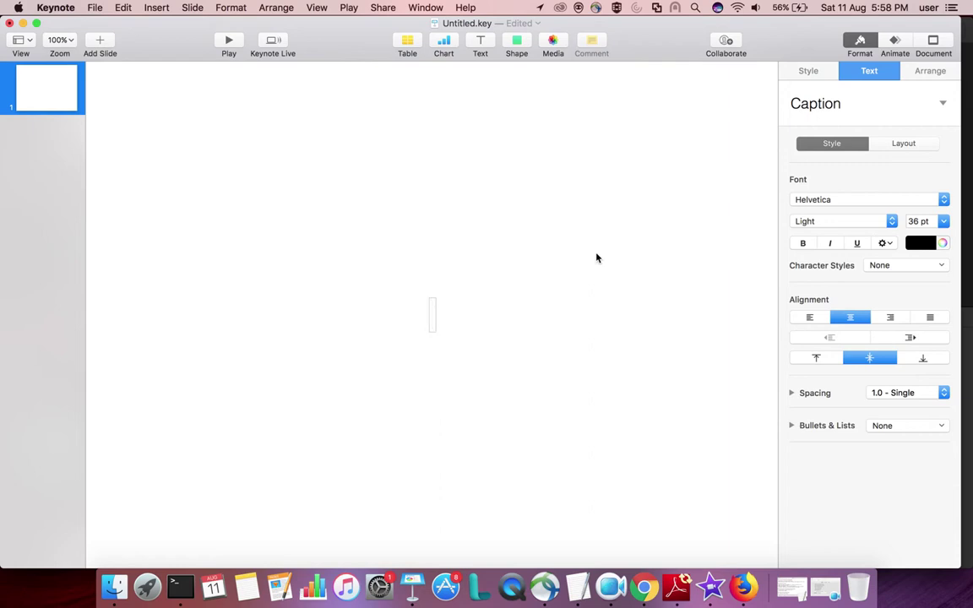
type("Subscribe")
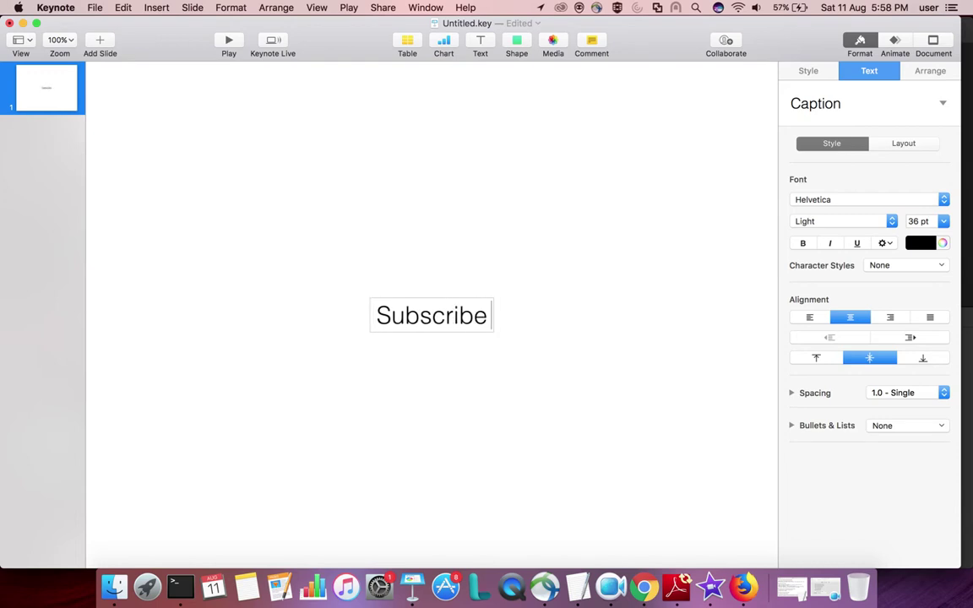
key("Return")
type("My")
key("Return")
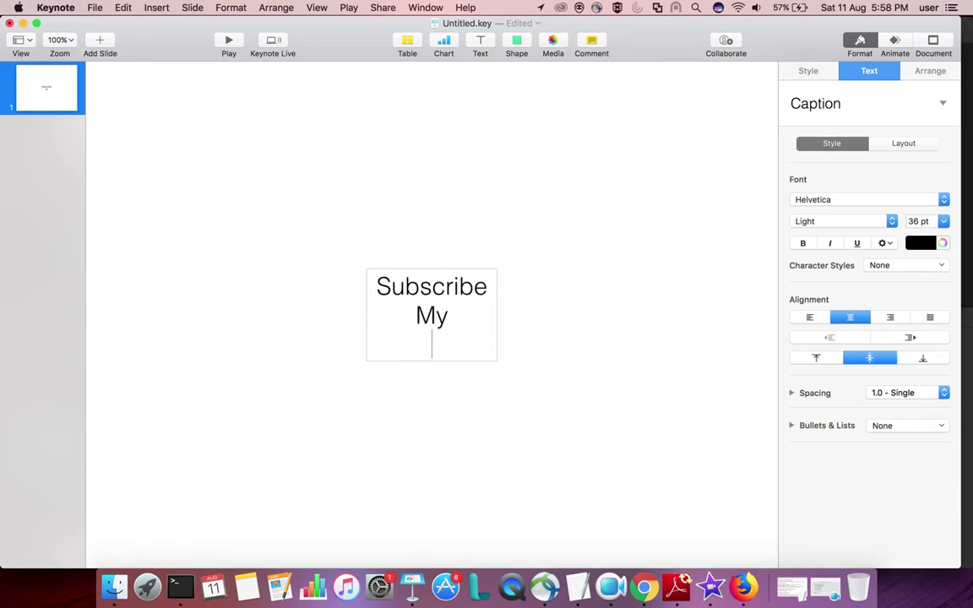
type("Channel")
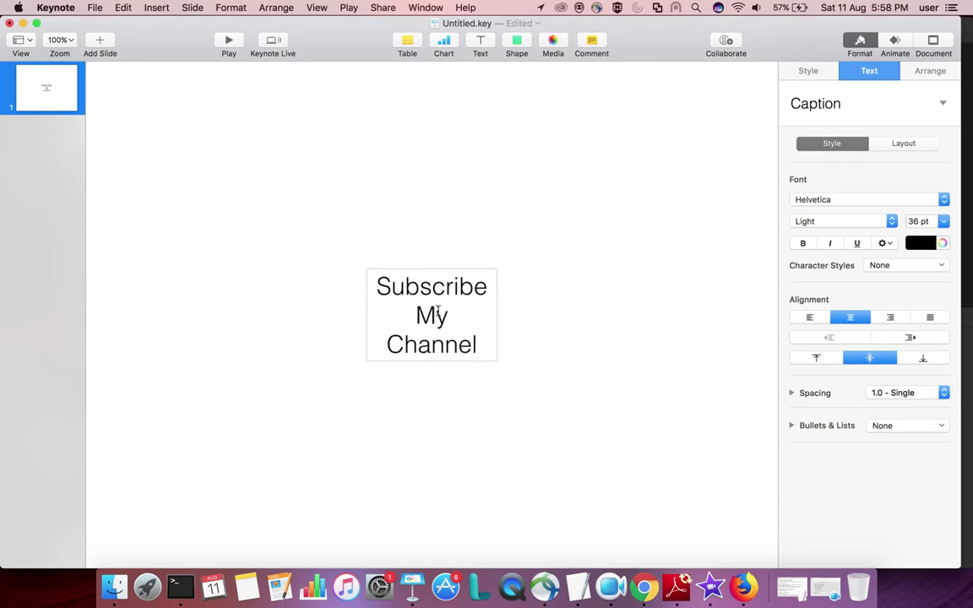
Make all the text box's text bold and reselect the box
key("super+a")
key("super+b")
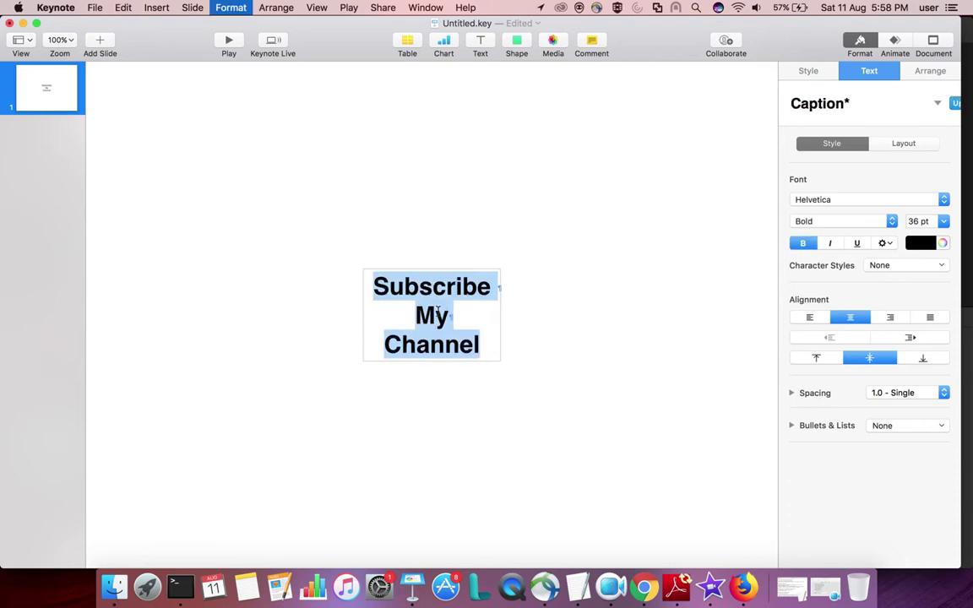
left_click(601, 305)
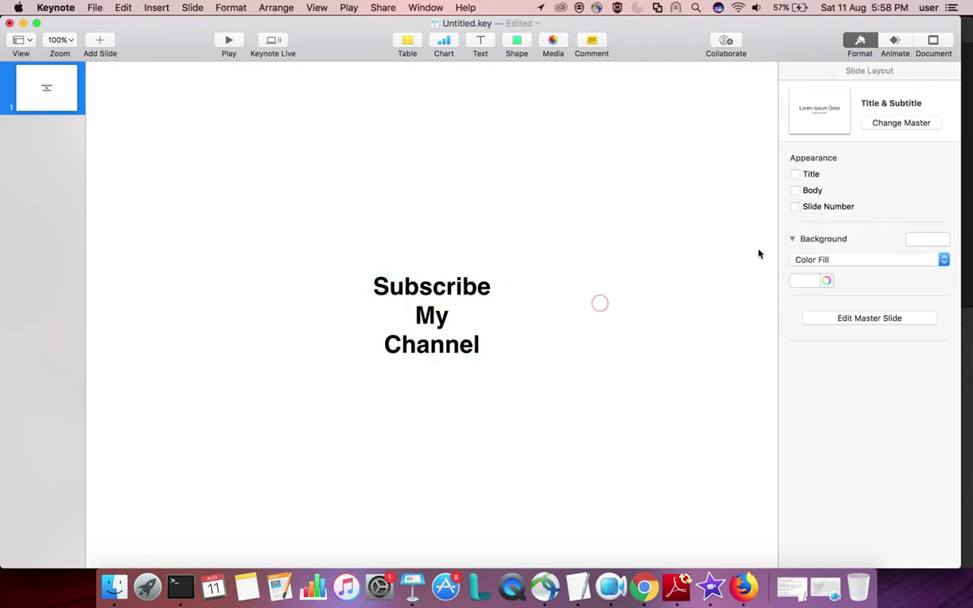
left_click(485, 294)
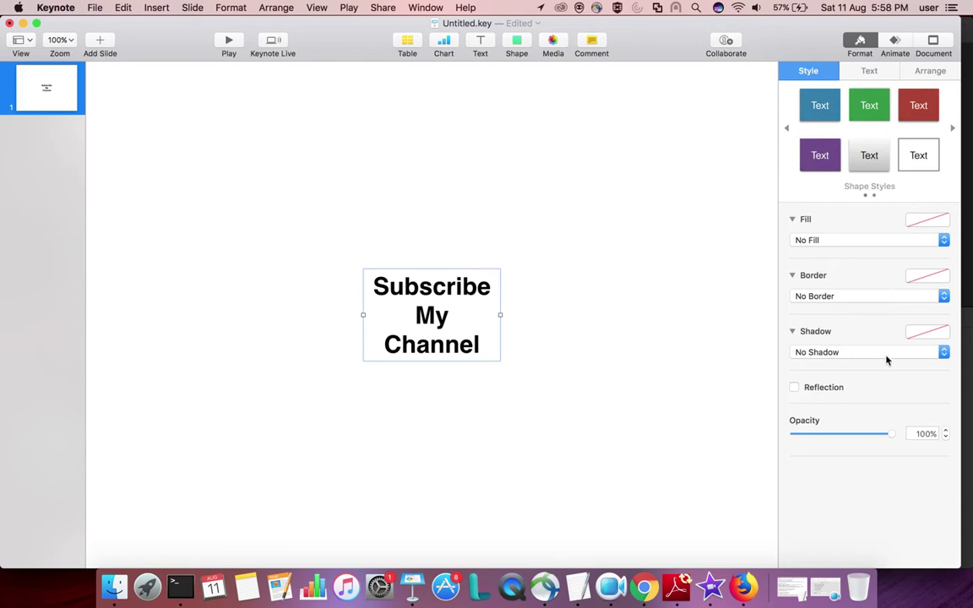
Apply the Drop Shadow preset: 4 pt blur, 5 pt offset, 50% opacity, 315°
left_click(943, 352)
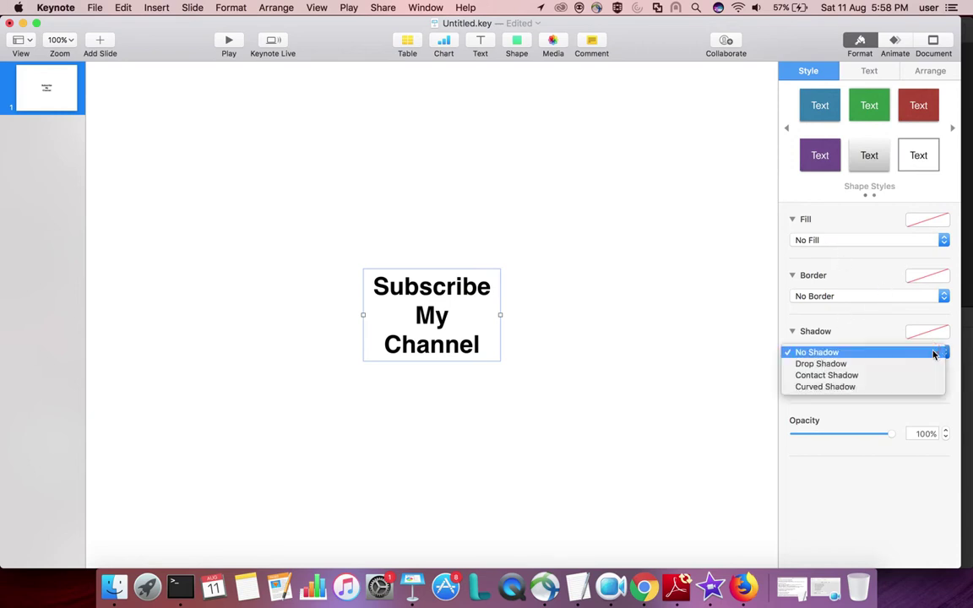
left_click(940, 336)
left_click(940, 336)
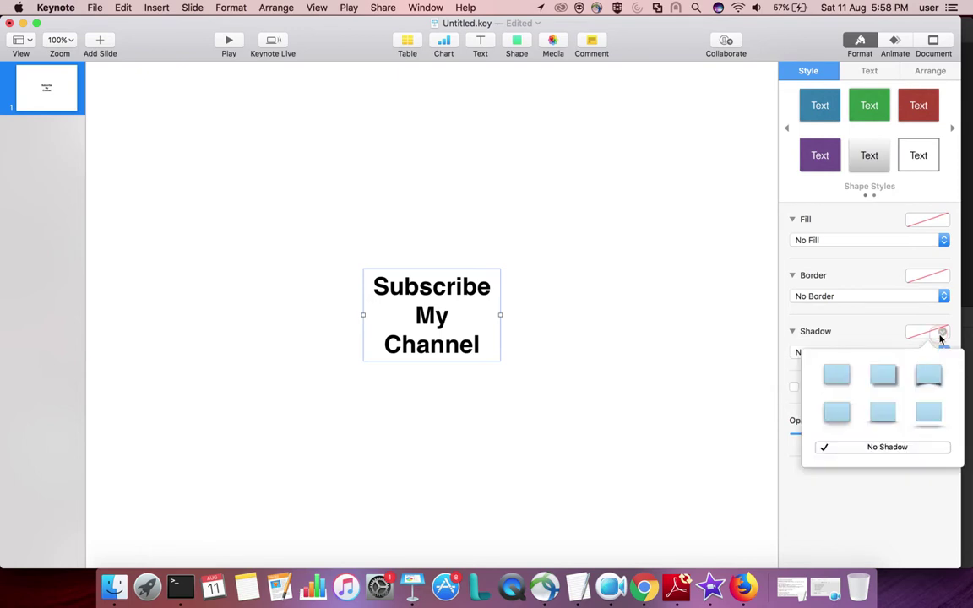
left_click(930, 413)
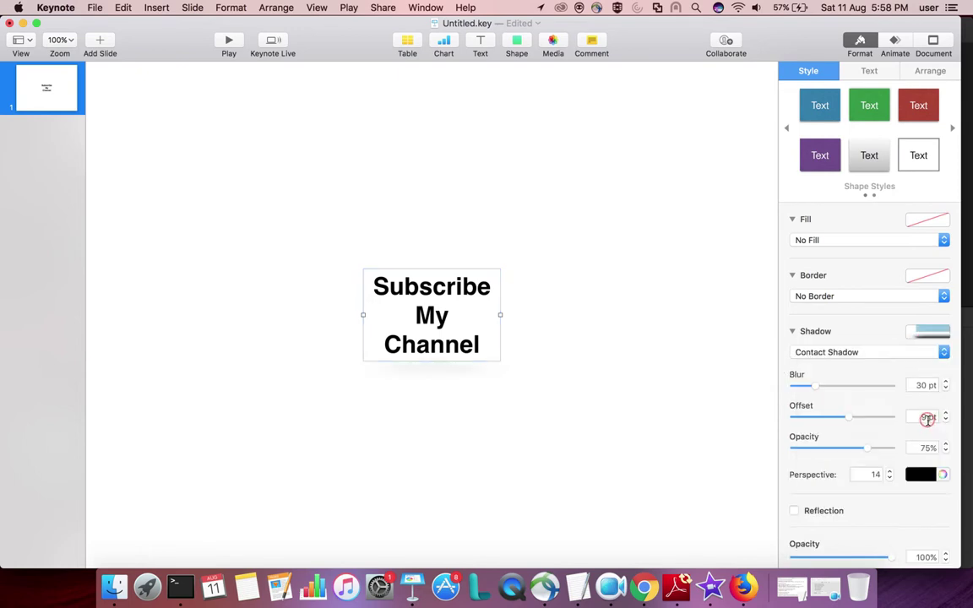
left_click(922, 331)
left_click(893, 381)
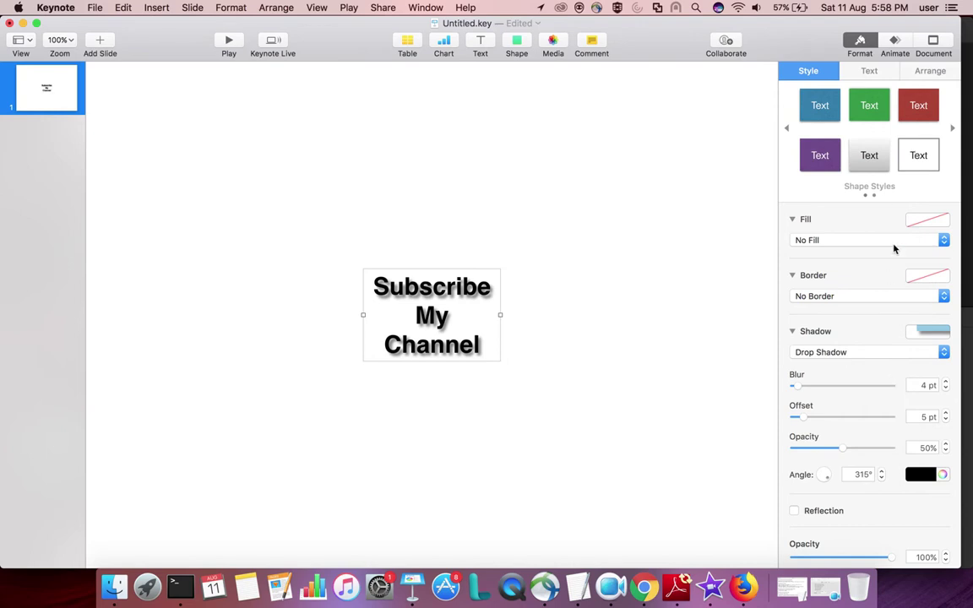
Change all the text's font to Georgia Bold at 36 pt, then deselect
left_click(394, 284)
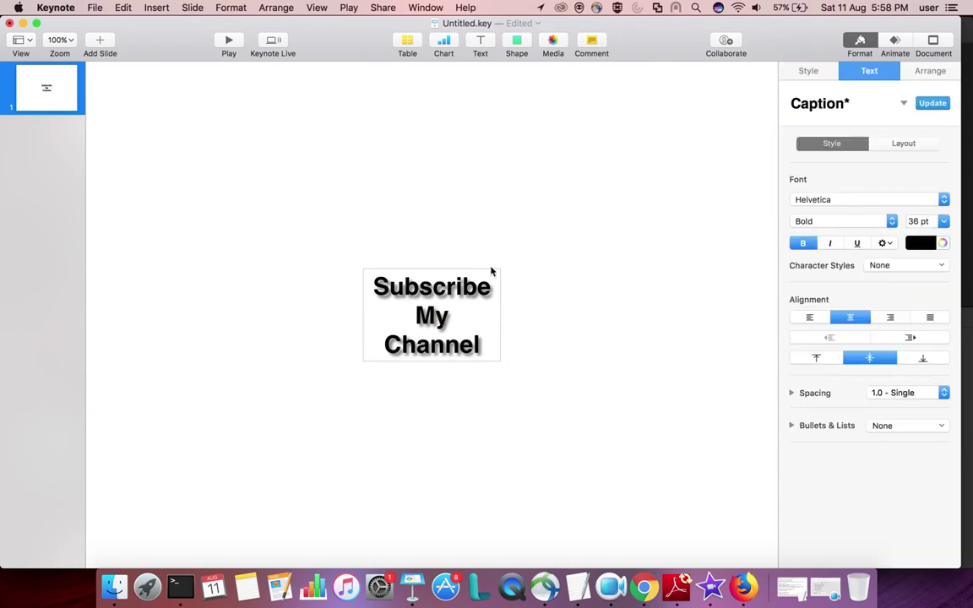
left_click(832, 201)
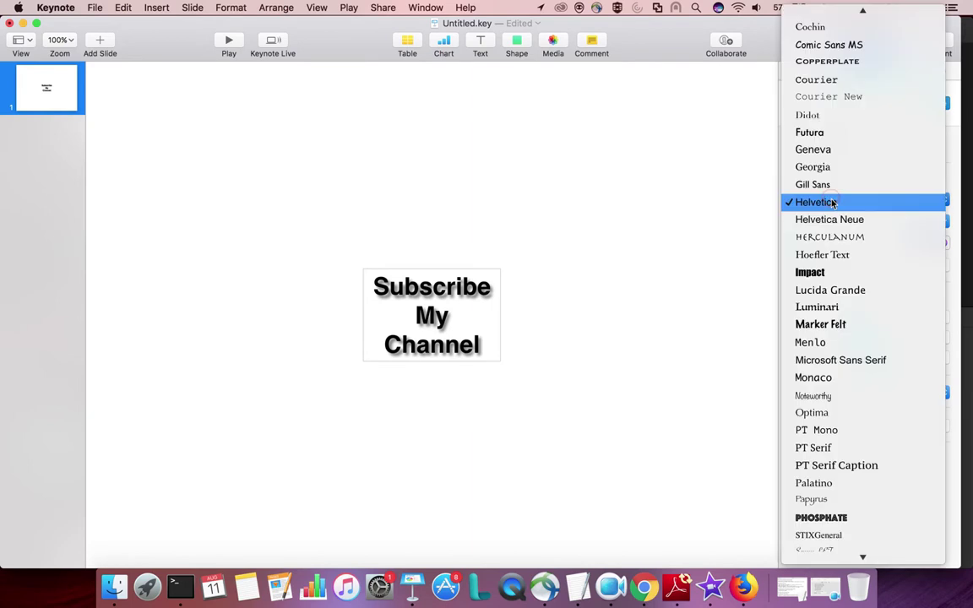
left_click(831, 324)
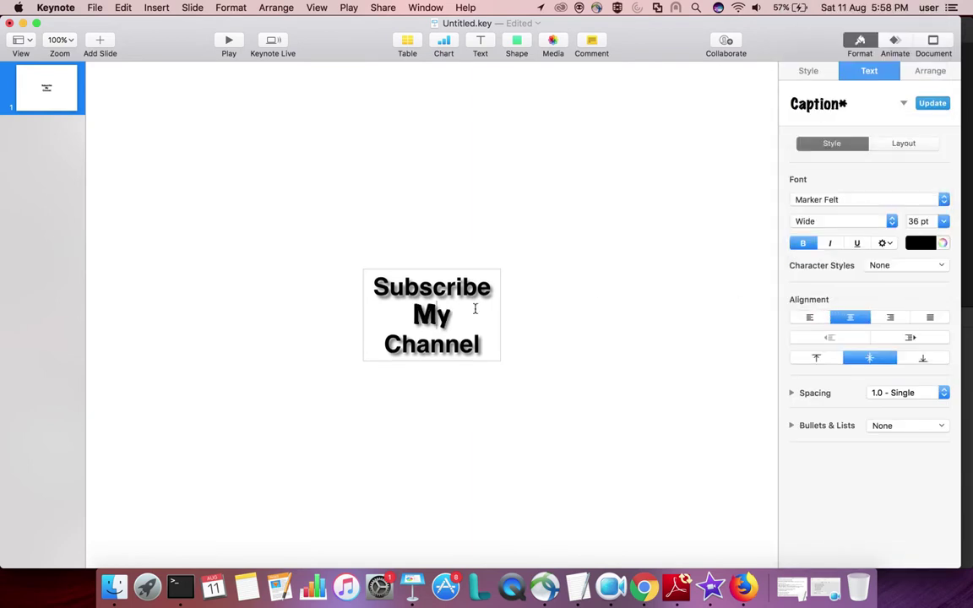
key("super+a")
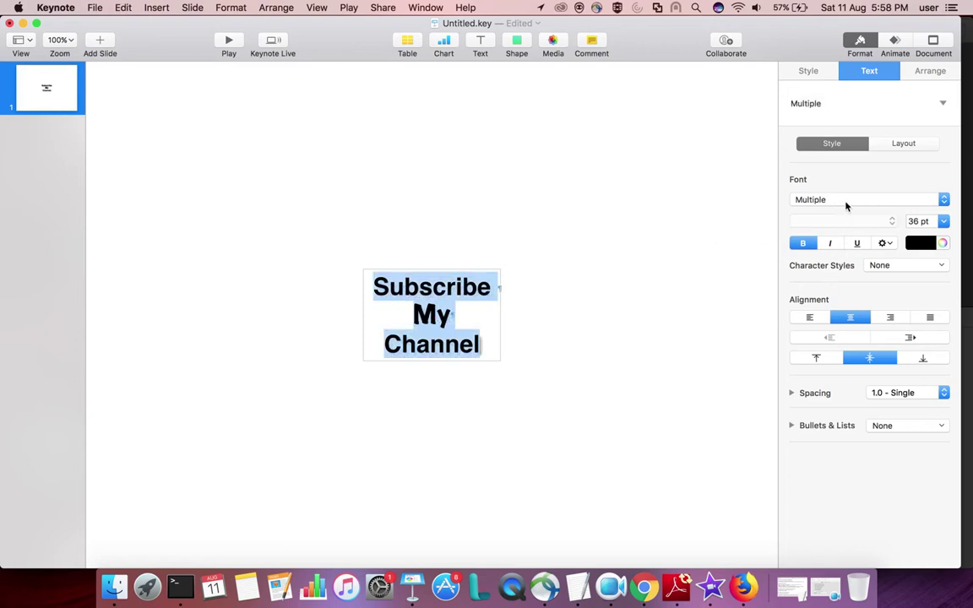
left_click(844, 200)
left_click(841, 220)
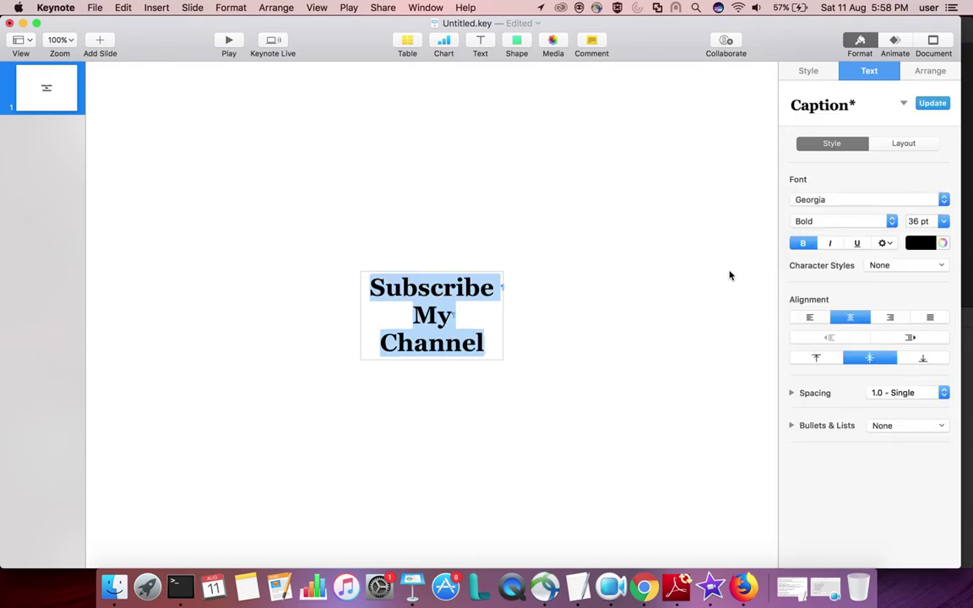
left_click(648, 218)
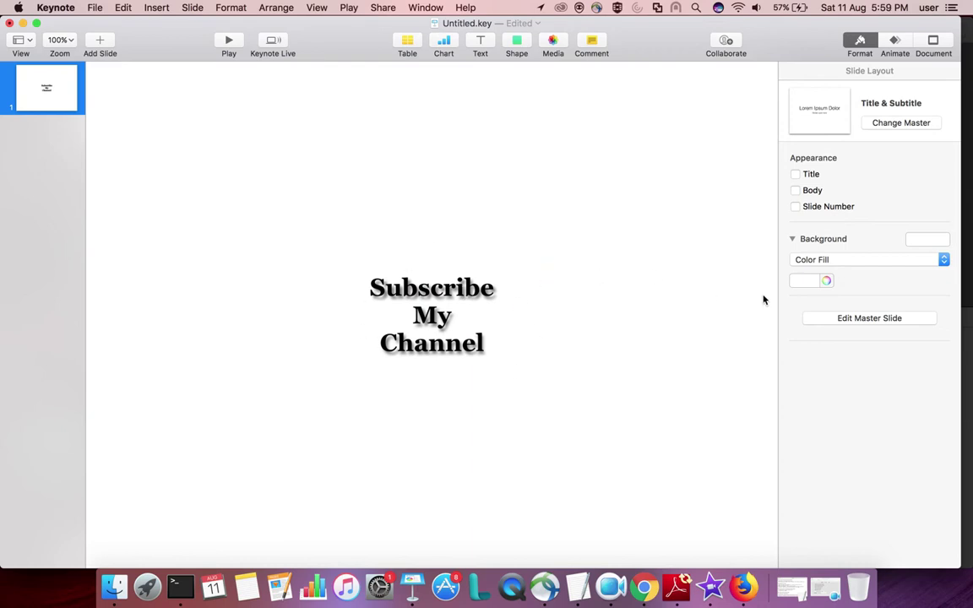
Set the slide background fill to No Fill
left_click(824, 261)
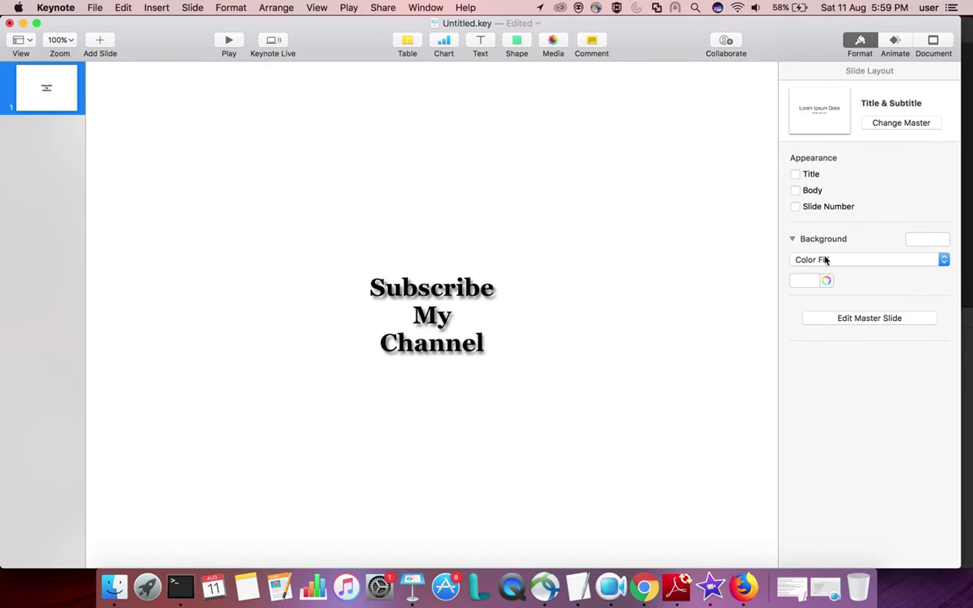
left_click(825, 260)
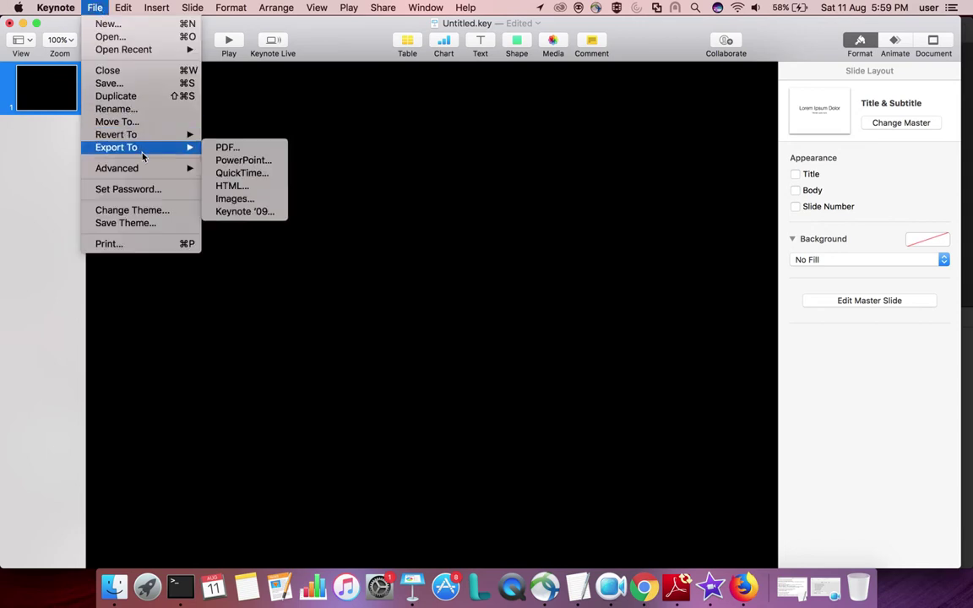
Export the slide as a PNG image into the Desktop's 1yu/text folder
left_click(234, 200)
left_click(464, 199)
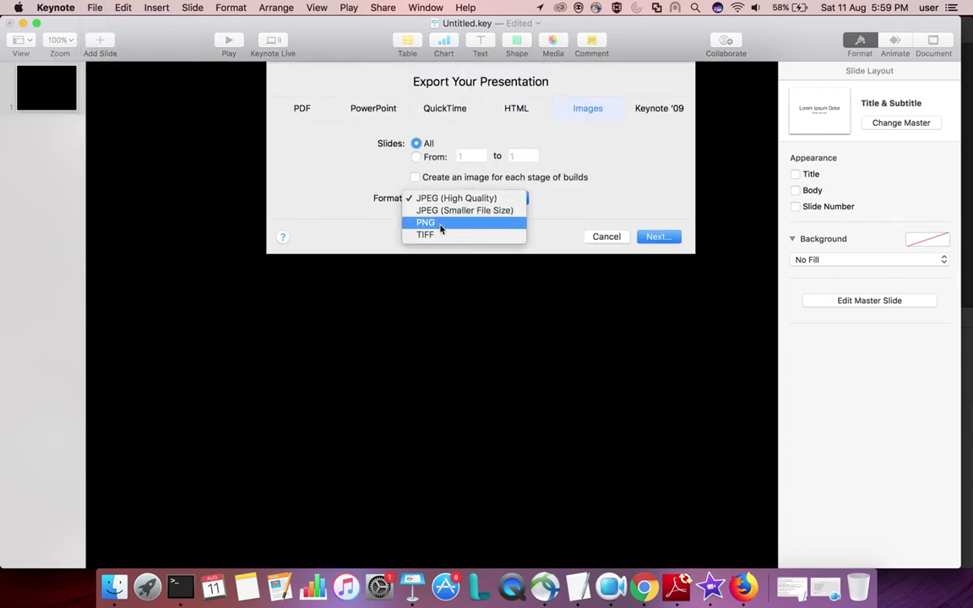
left_click(441, 225)
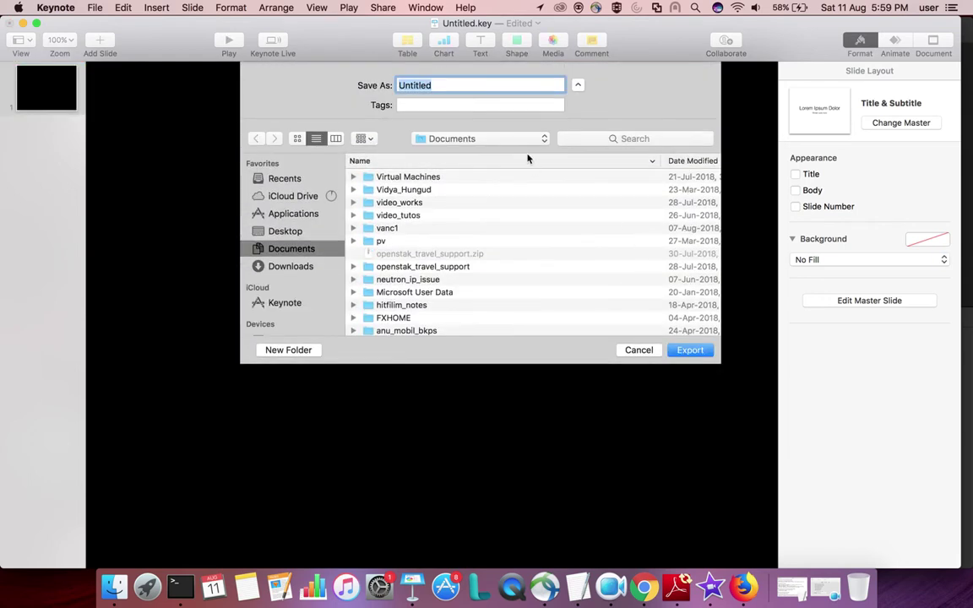
left_click(286, 231)
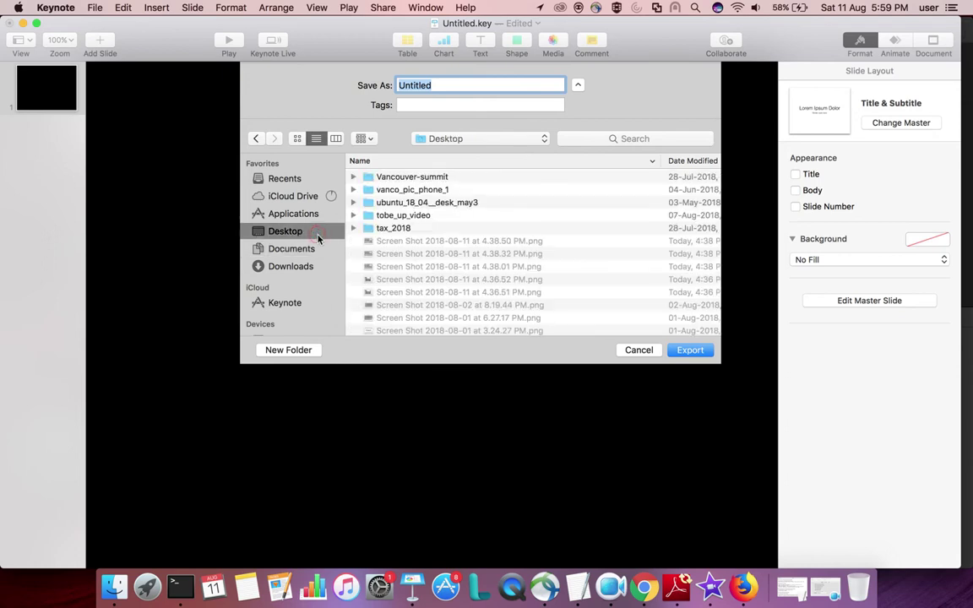
scroll(435, 253, "down", 5)
double_click(397, 311)
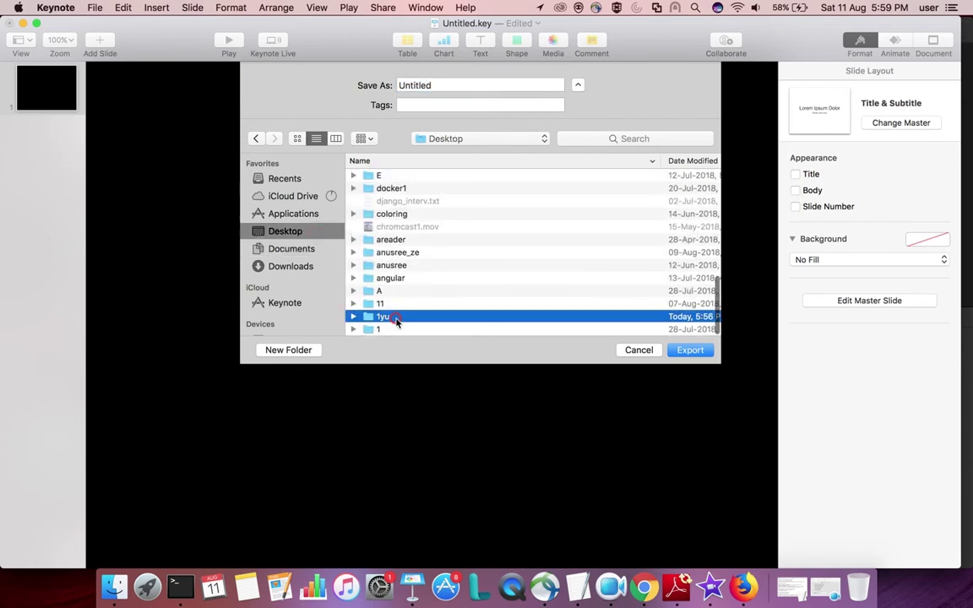
double_click(390, 177)
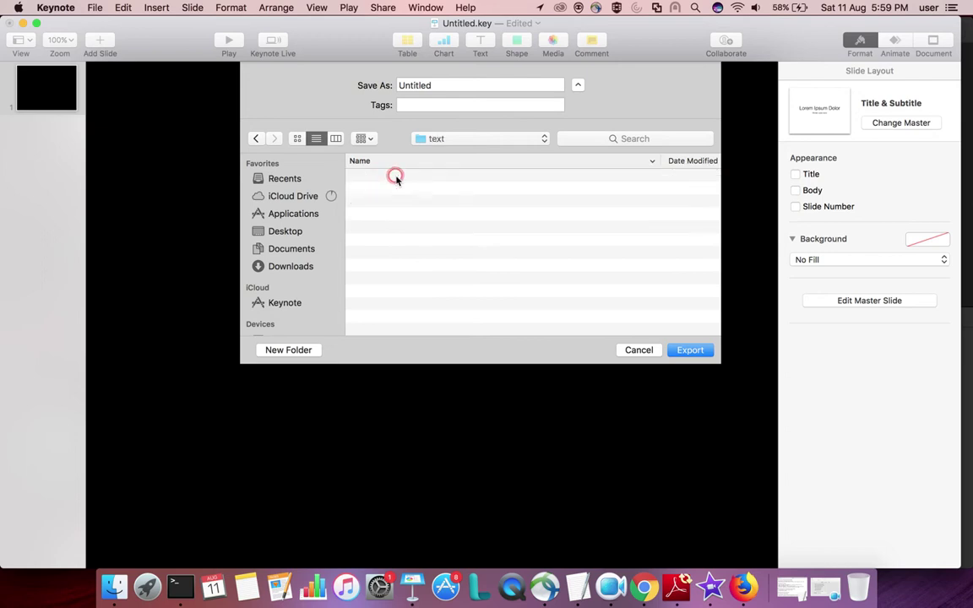
double_click(423, 87)
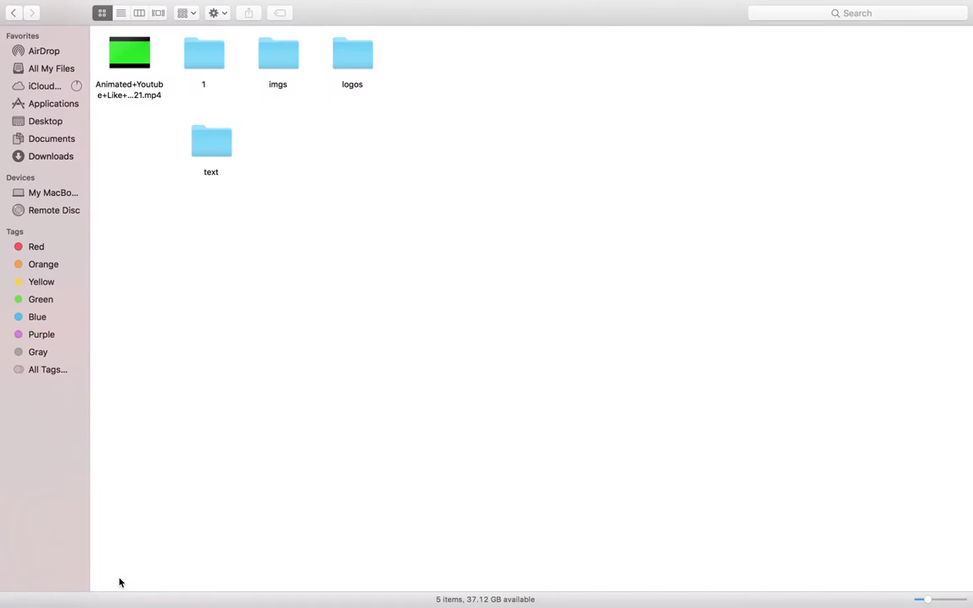
Open test1.001.png from the text/test1 folder in Preview
double_click(223, 150)
double_click(141, 75)
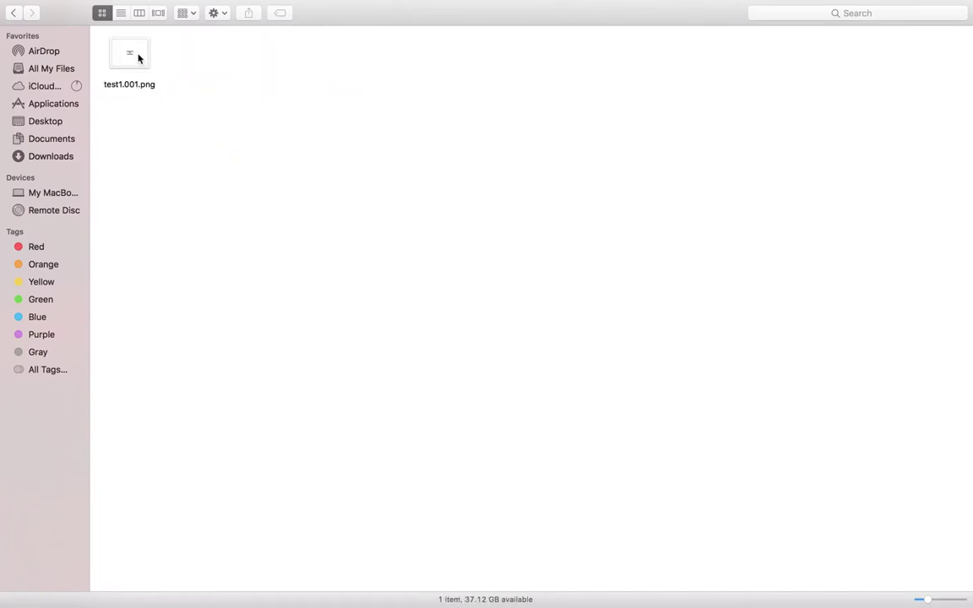
double_click(135, 56)
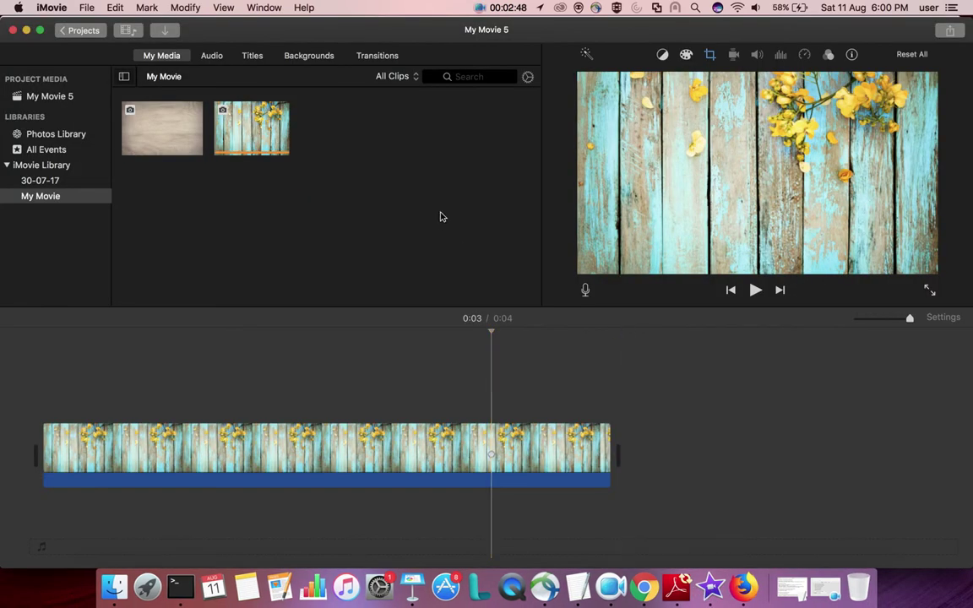
Import test1.001.png from 1yu/text/test1 into the My Movie library
left_click(164, 29)
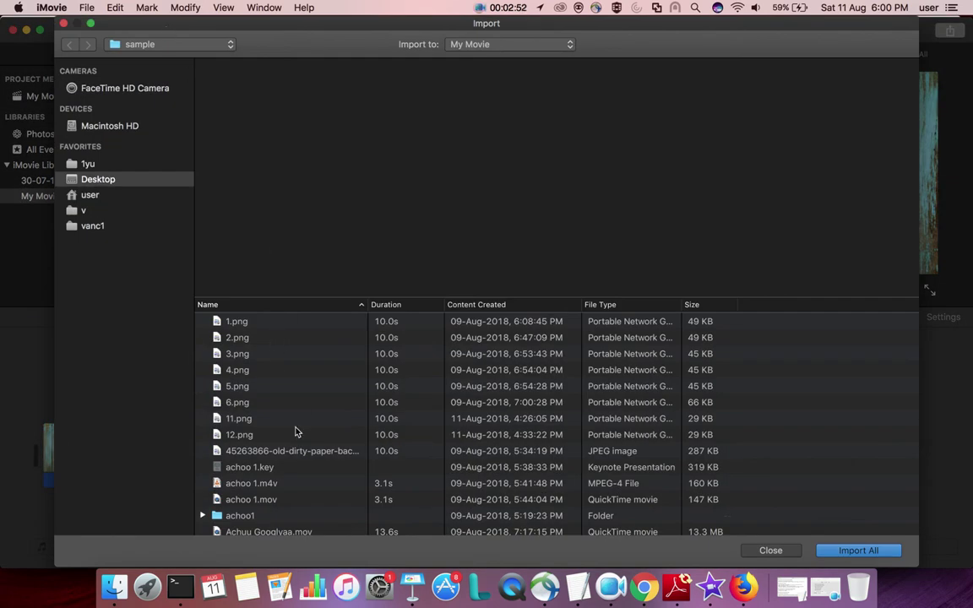
left_click(95, 165)
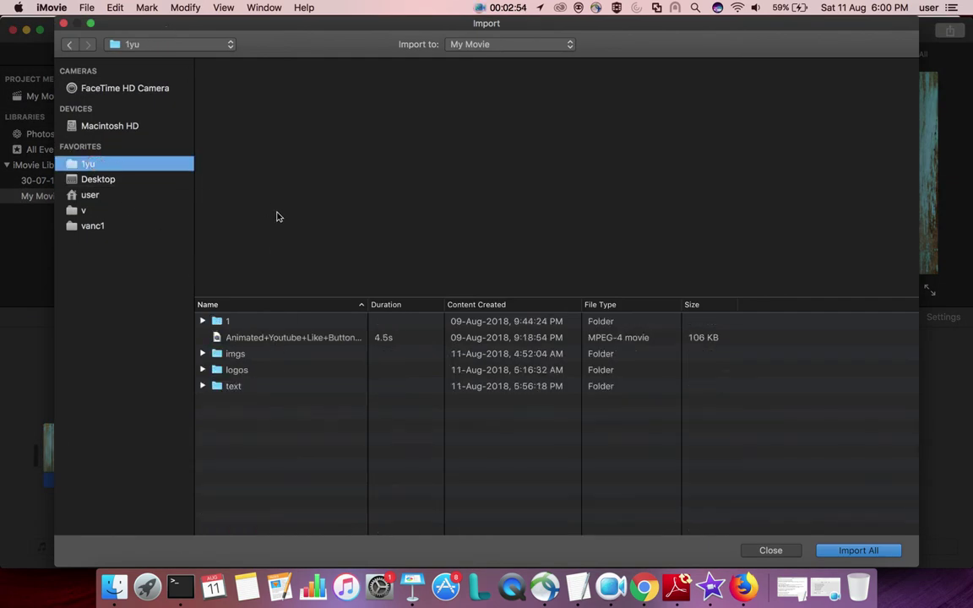
double_click(234, 386)
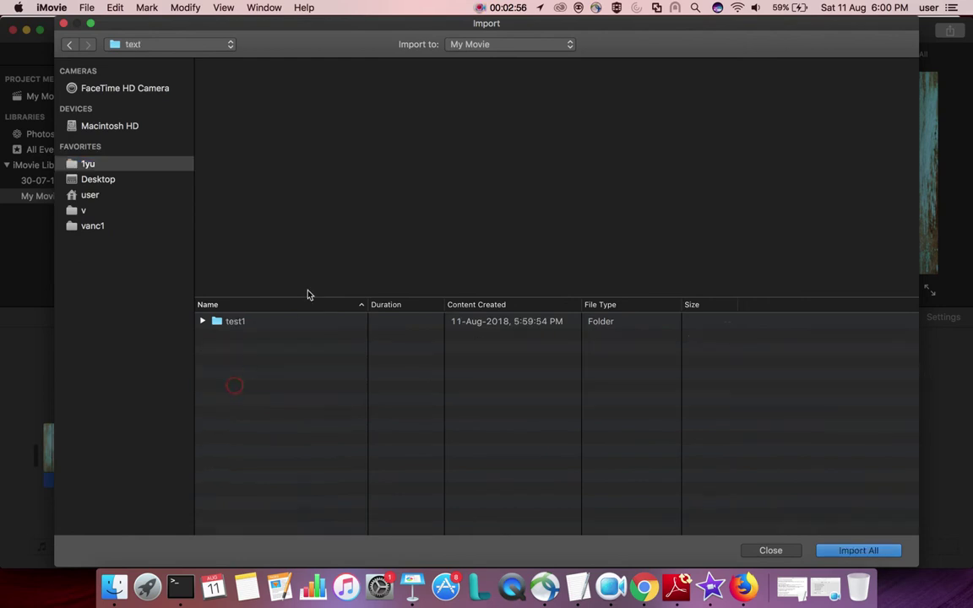
double_click(246, 328)
double_click(268, 329)
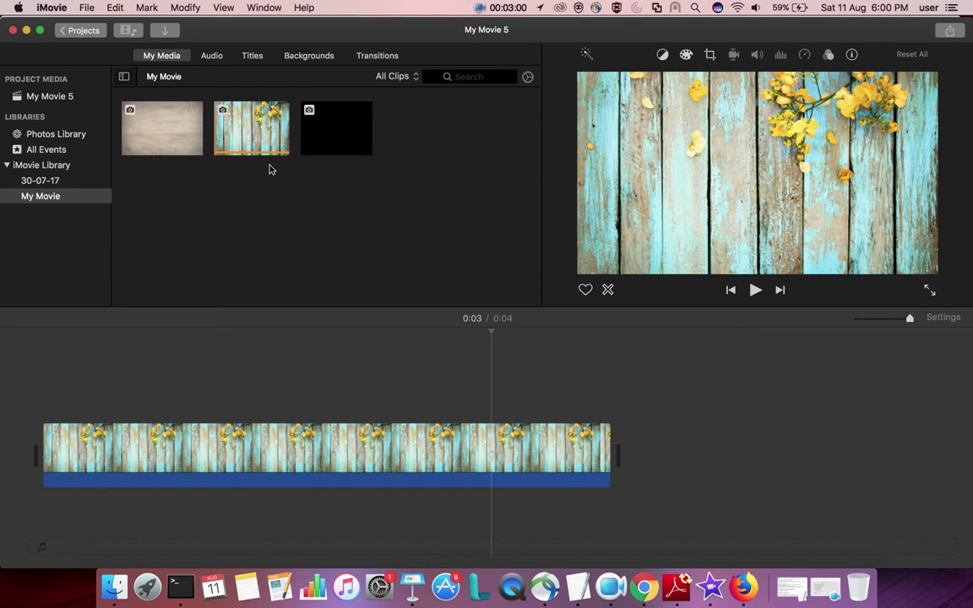
Layer the text image over the wooden clip, trimmed to 1.7 s ending with it
left_click_drag(345, 130, 235, 385)
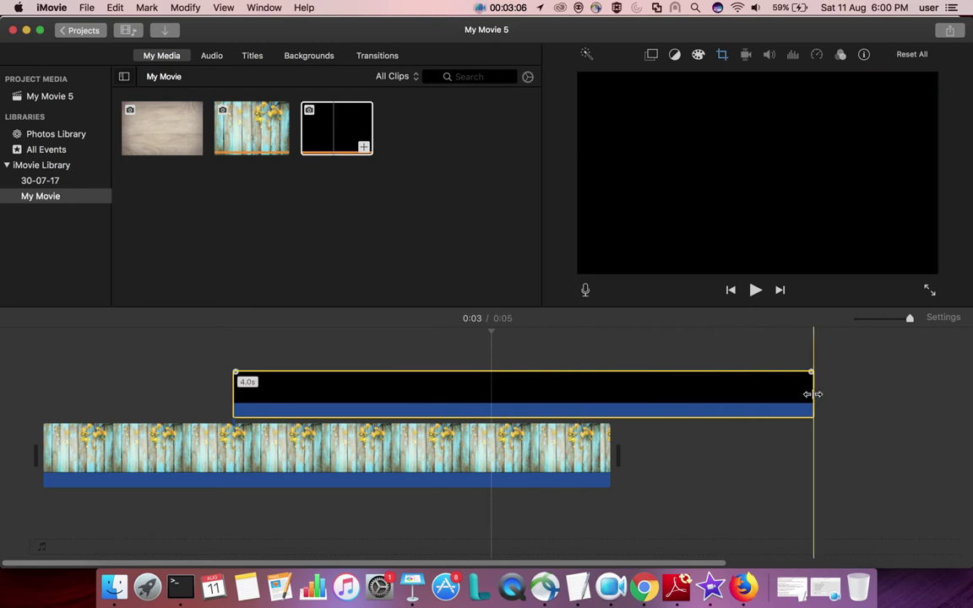
left_click_drag(813, 394, 576, 395)
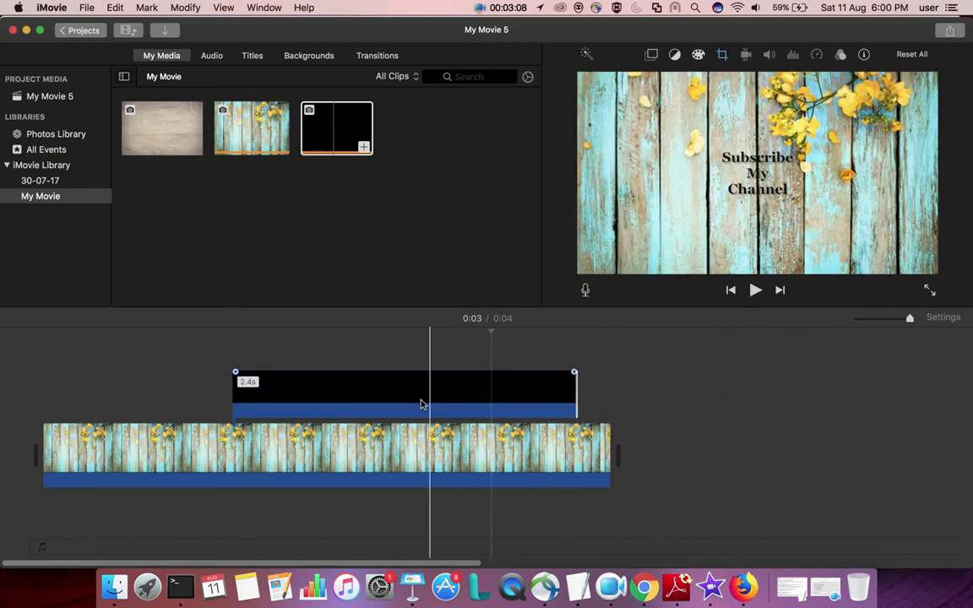
left_click_drag(412, 397, 562, 399)
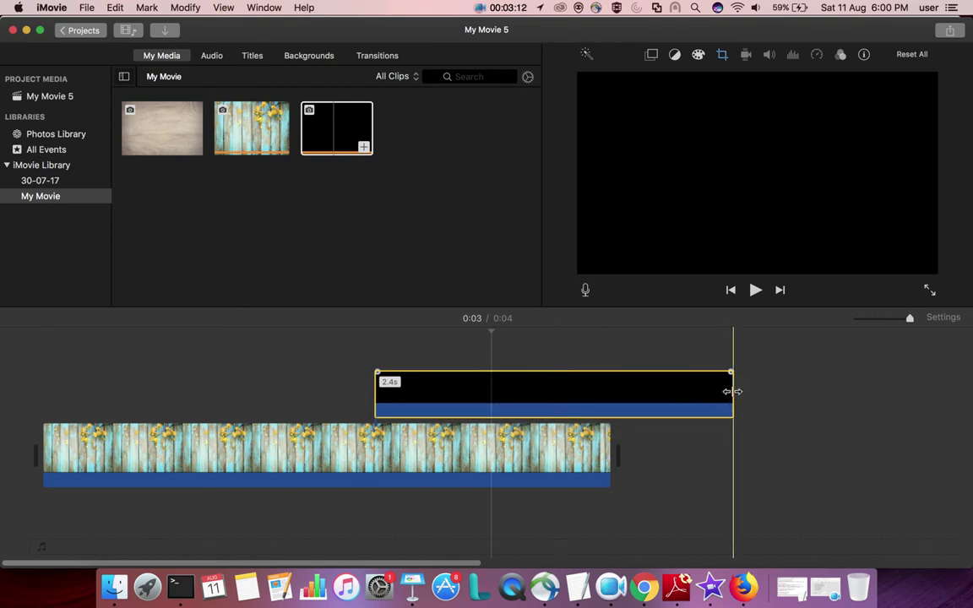
left_click_drag(732, 392, 609, 399)
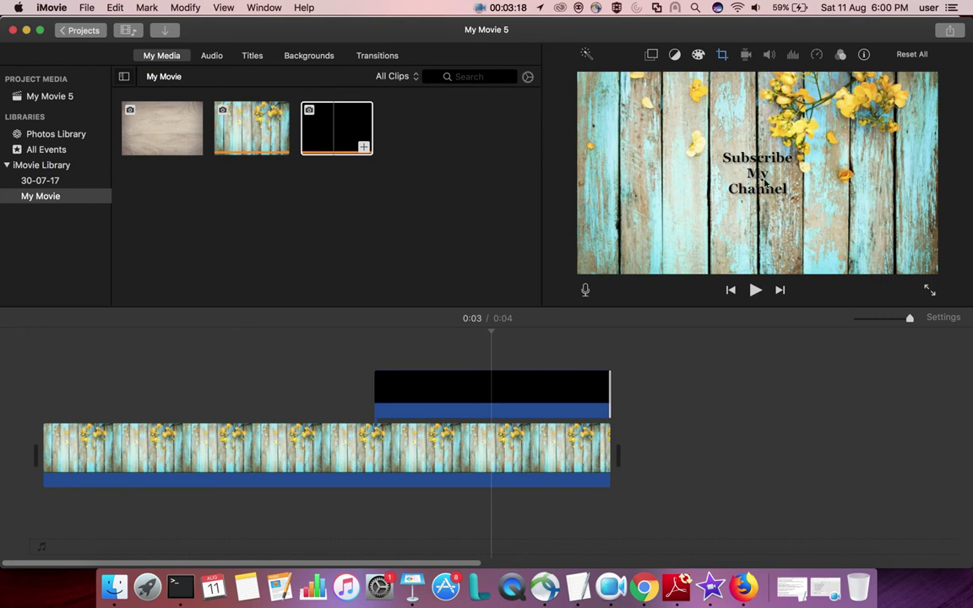
Change the Subscribe My Channel overlay clip's crop style from Ken Burns to Fit
left_click(723, 56)
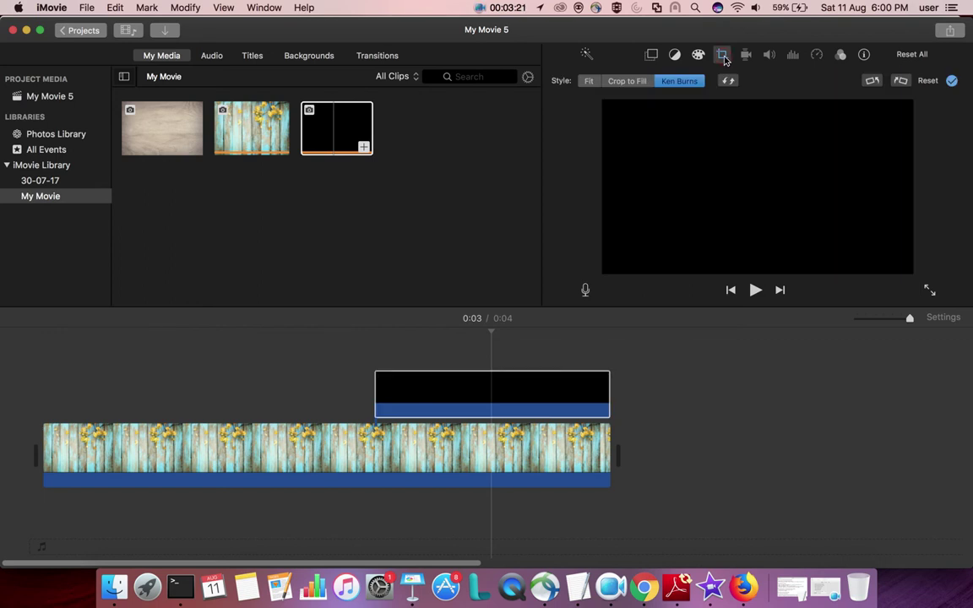
left_click(588, 82)
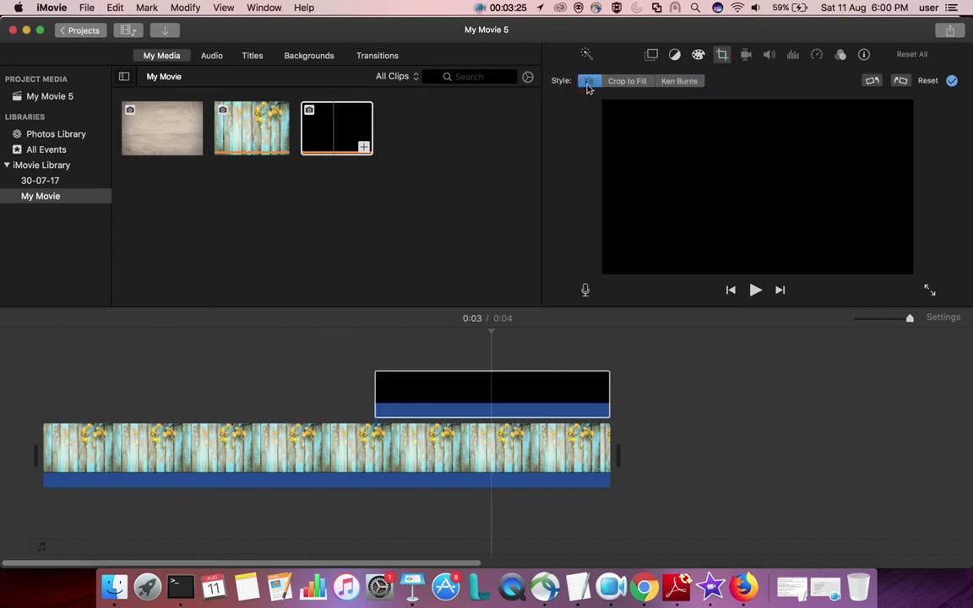
left_click(652, 56)
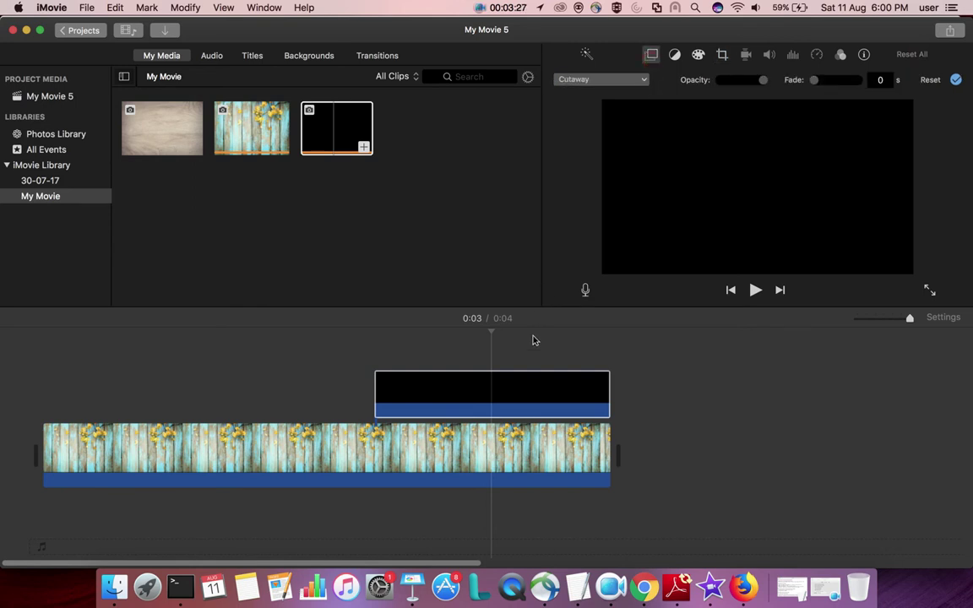
left_click(527, 382)
left_click(721, 54)
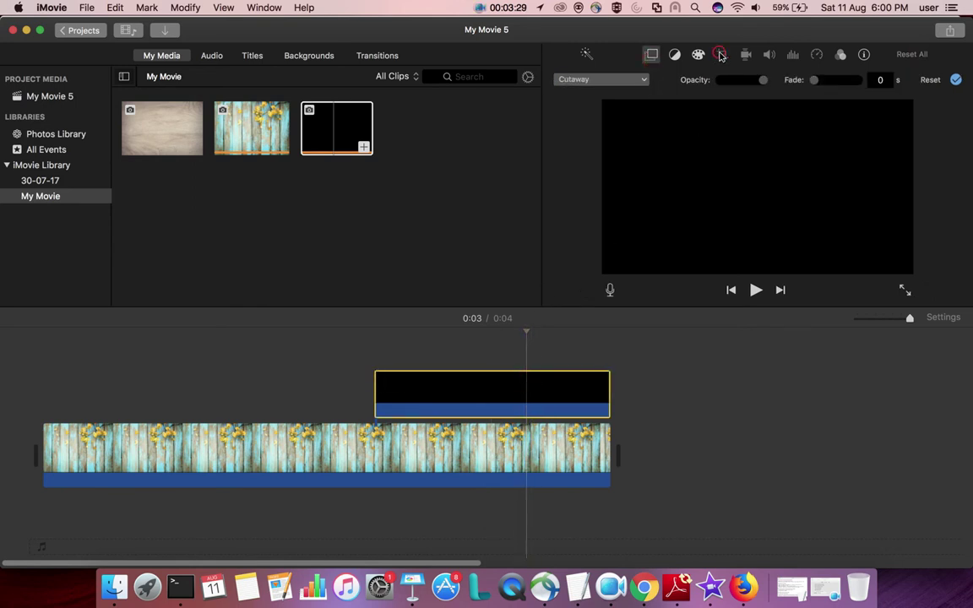
Compare the wooden background's and the overlay's crop styles, then list the overlay styles
left_click(484, 456)
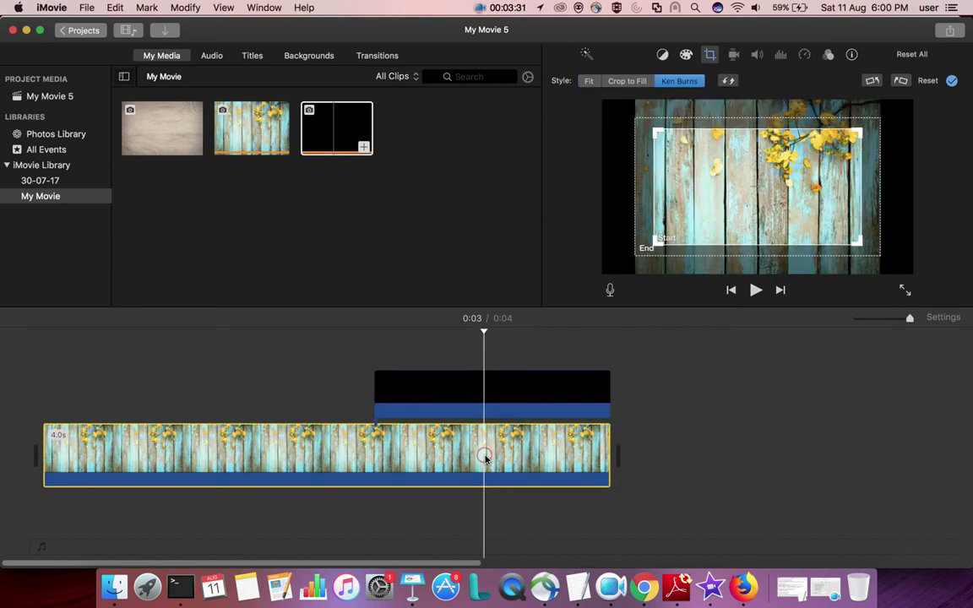
left_click(499, 357)
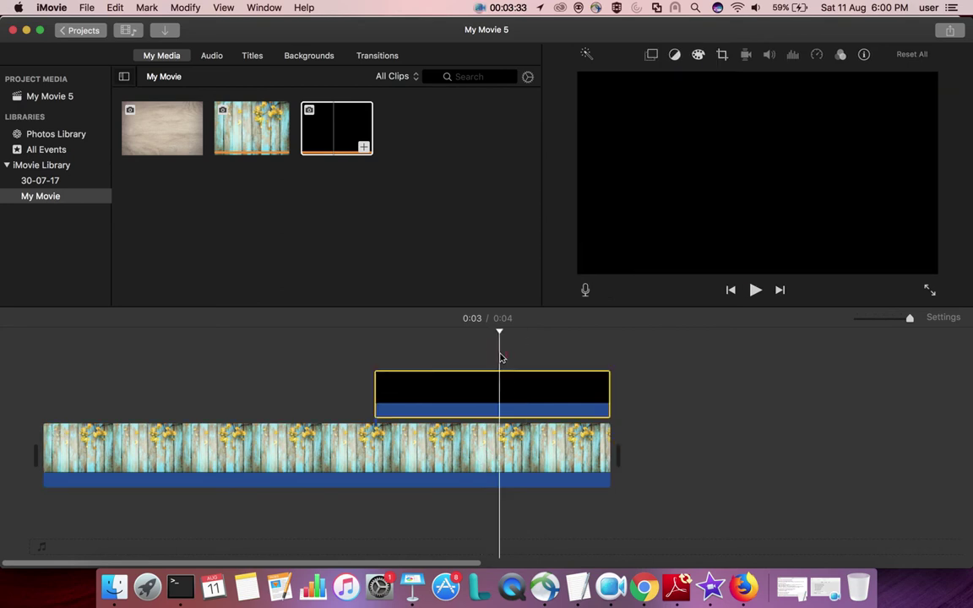
left_click(722, 55)
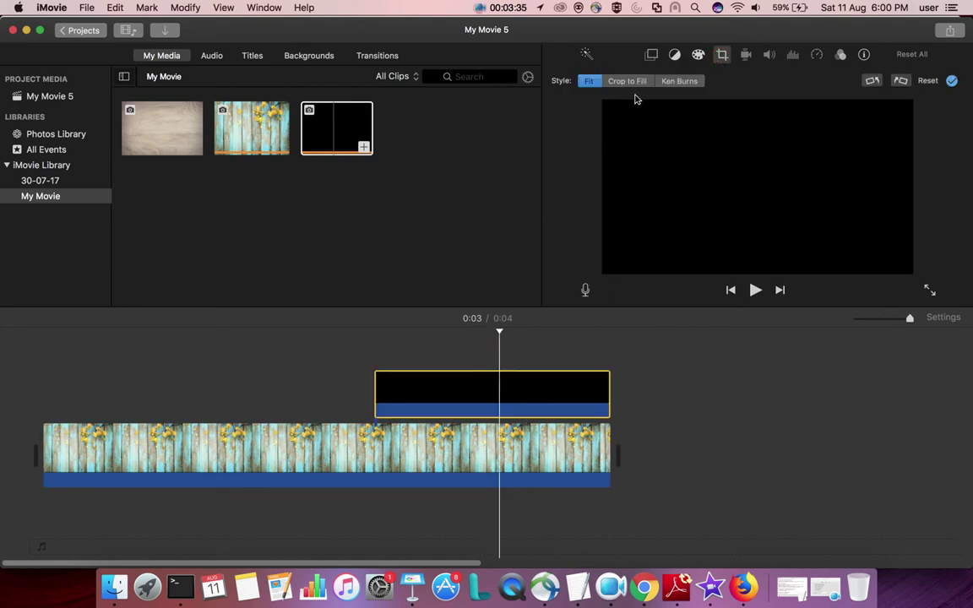
left_click(649, 63)
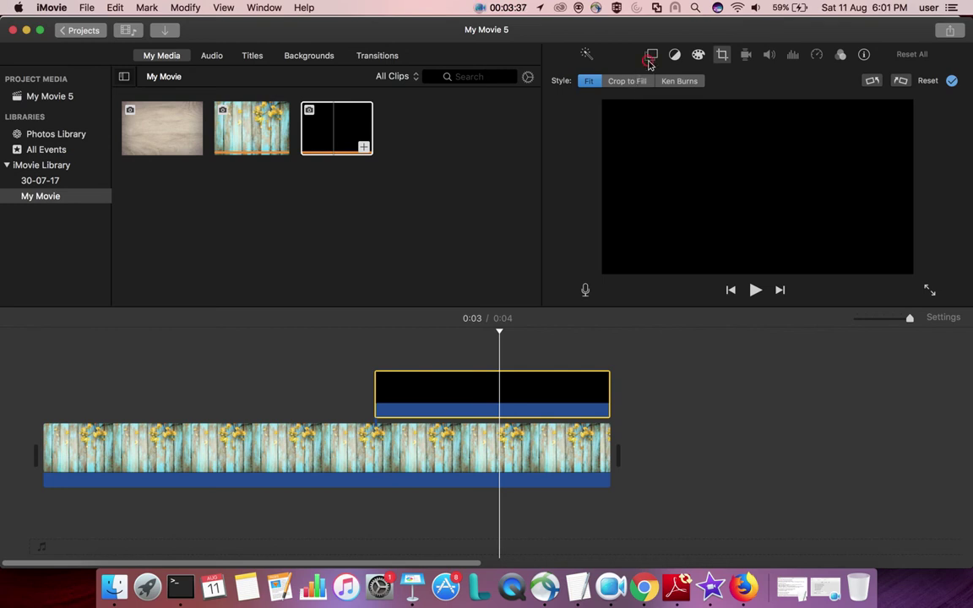
left_click(633, 81)
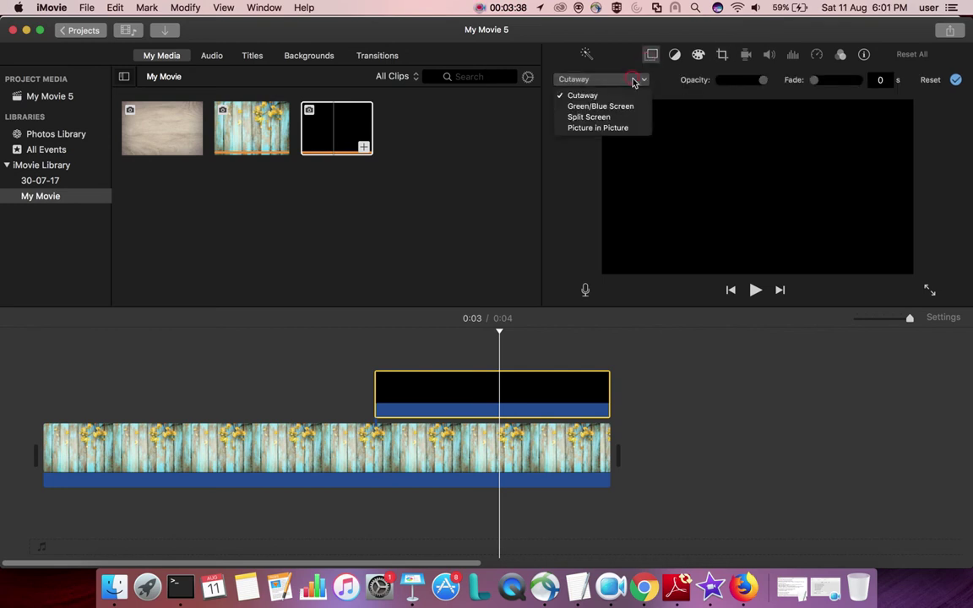
Switch the text overlay style from Cutaway to Picture in Picture
left_click(617, 128)
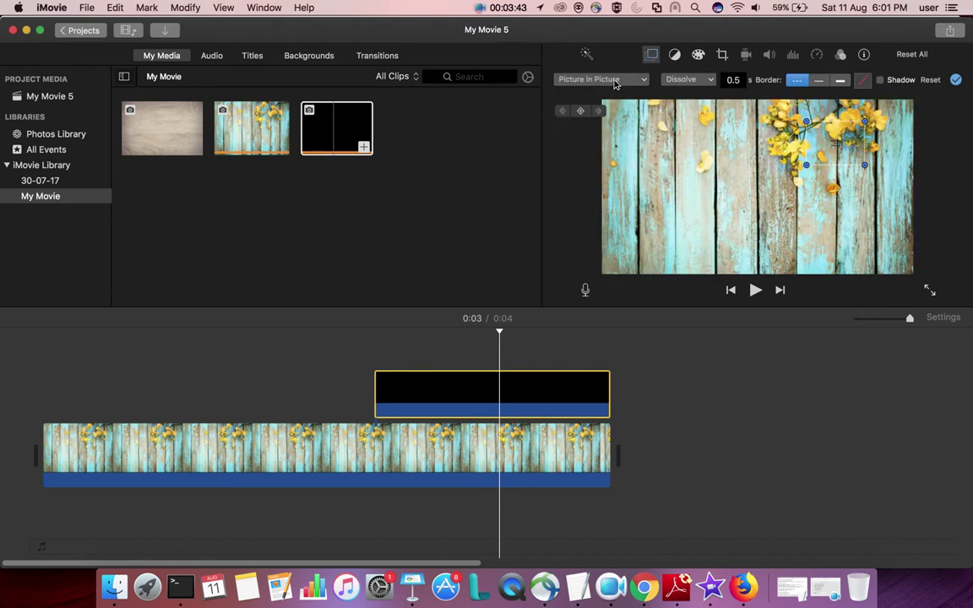
left_click(615, 81)
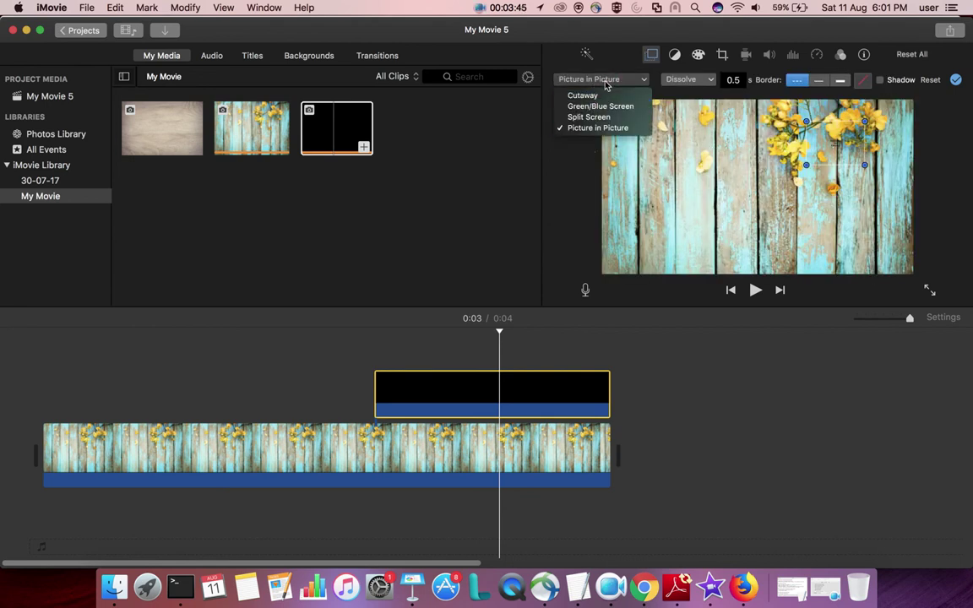
left_click(828, 145)
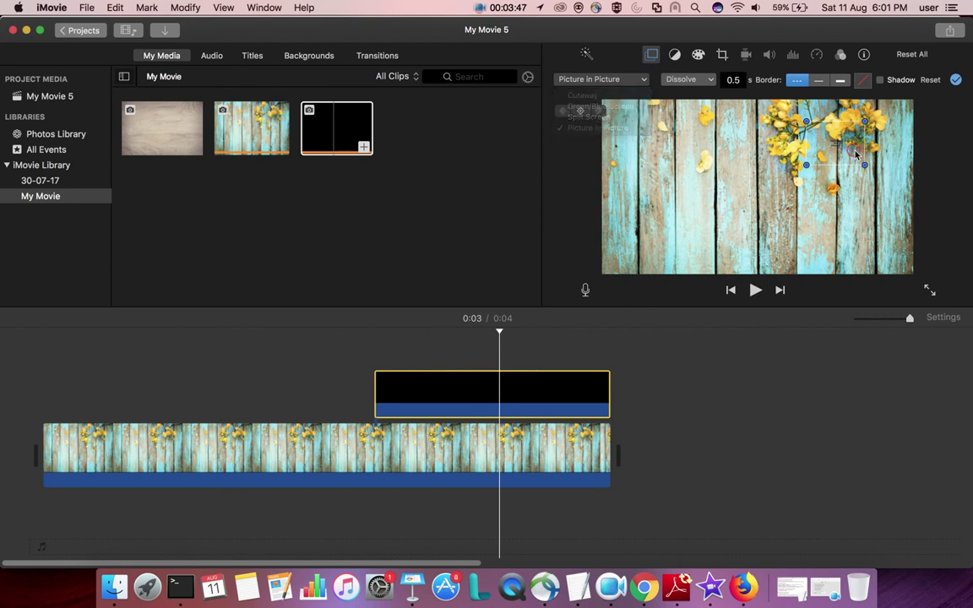
Enlarge the Subscribe My Channel inset, place it left of centre on the wood, and apply
left_click_drag(798, 190, 678, 193)
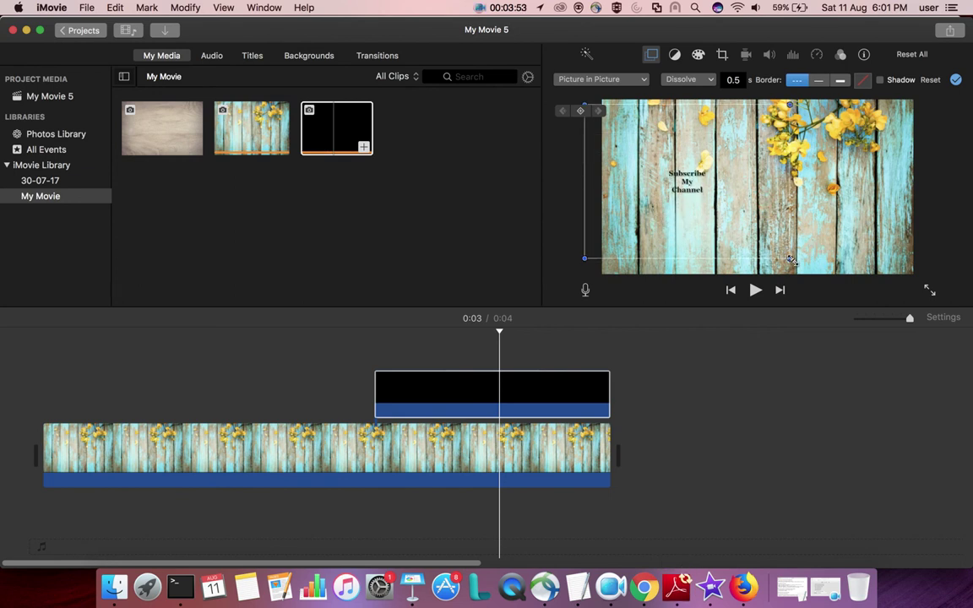
left_click_drag(790, 258, 847, 300)
left_click_drag(738, 210, 714, 222)
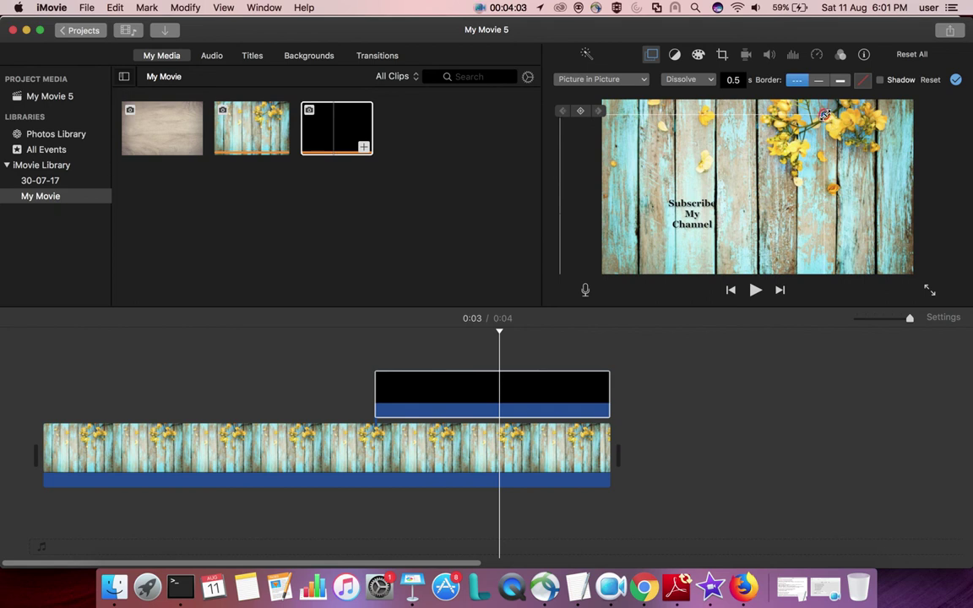
left_click_drag(824, 112, 870, 84)
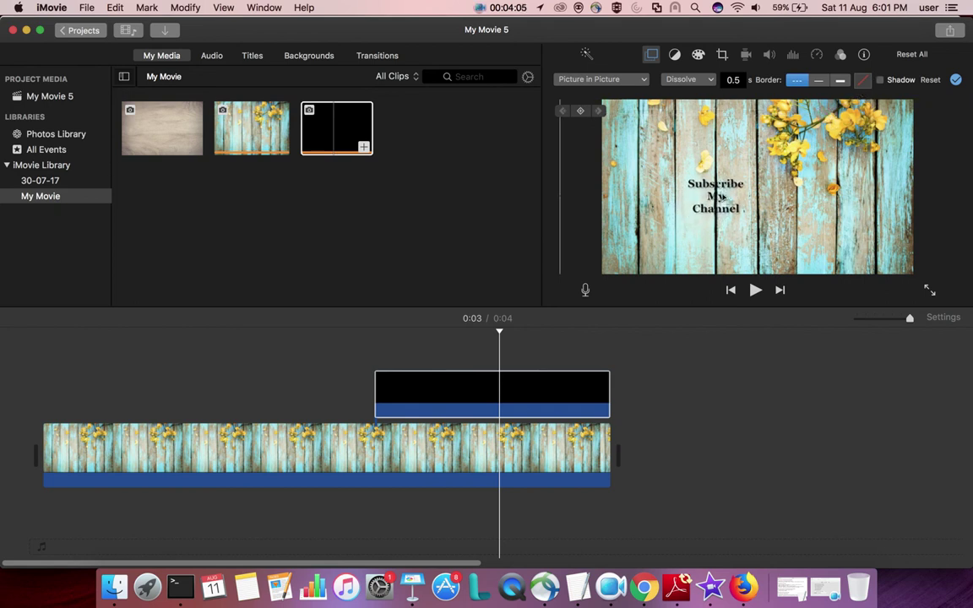
left_click_drag(726, 195, 684, 200)
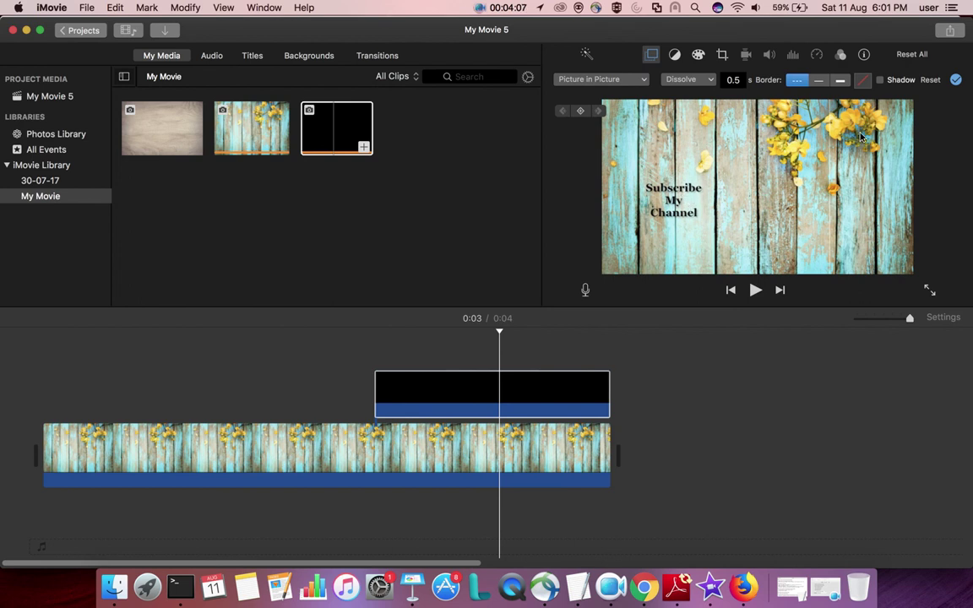
left_click(957, 81)
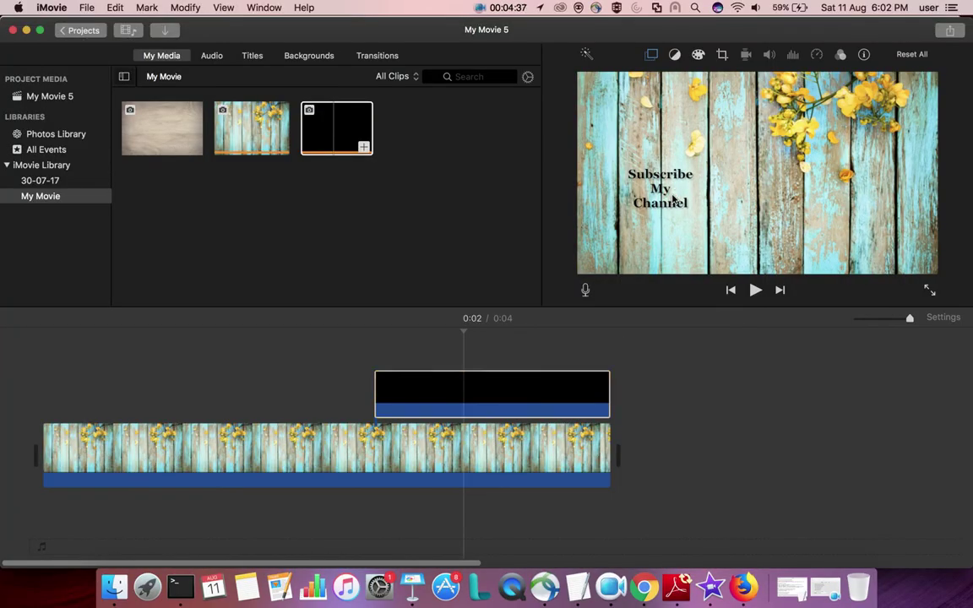
left_click(518, 393)
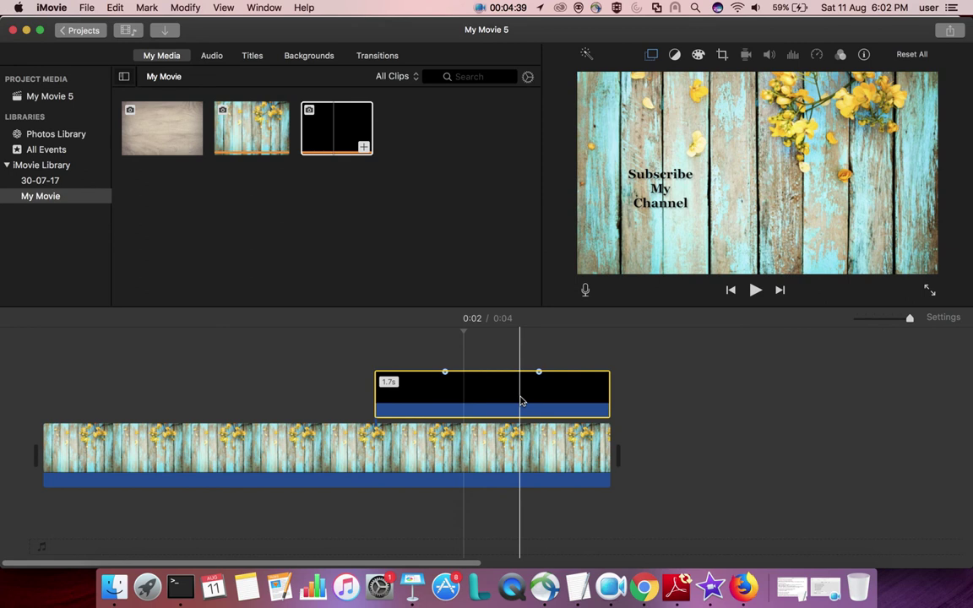